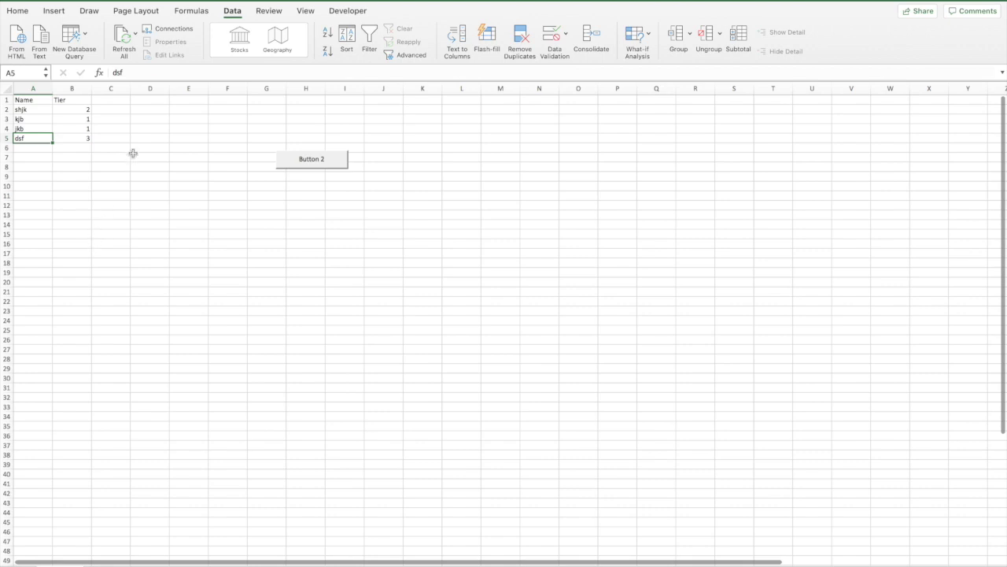
# Set the font size of the Name and Tier table range A1:D7 to 18.
pyautogui.moveTo(132, 155); pyautogui.dragTo(19, 100)
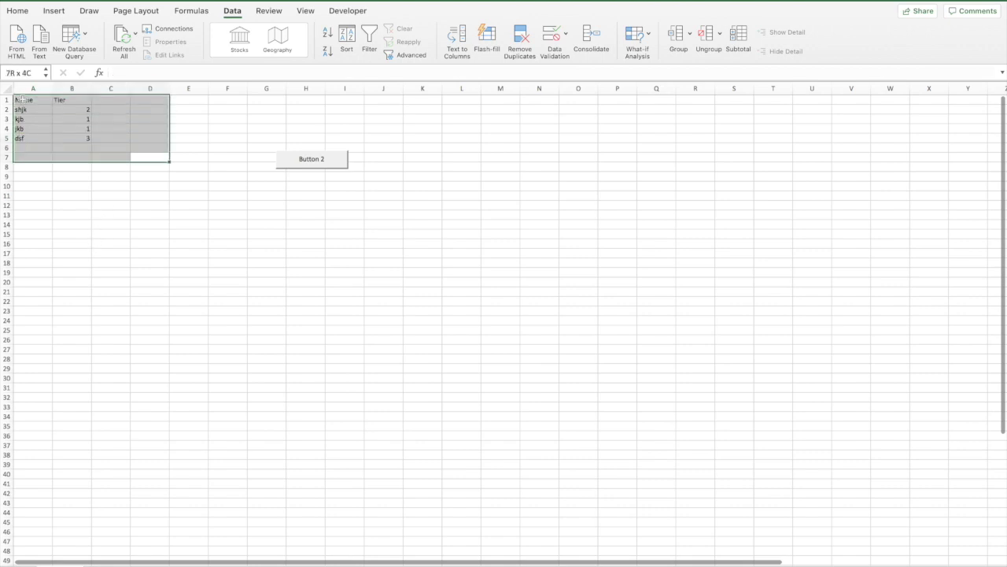
pyautogui.click(17, 10)
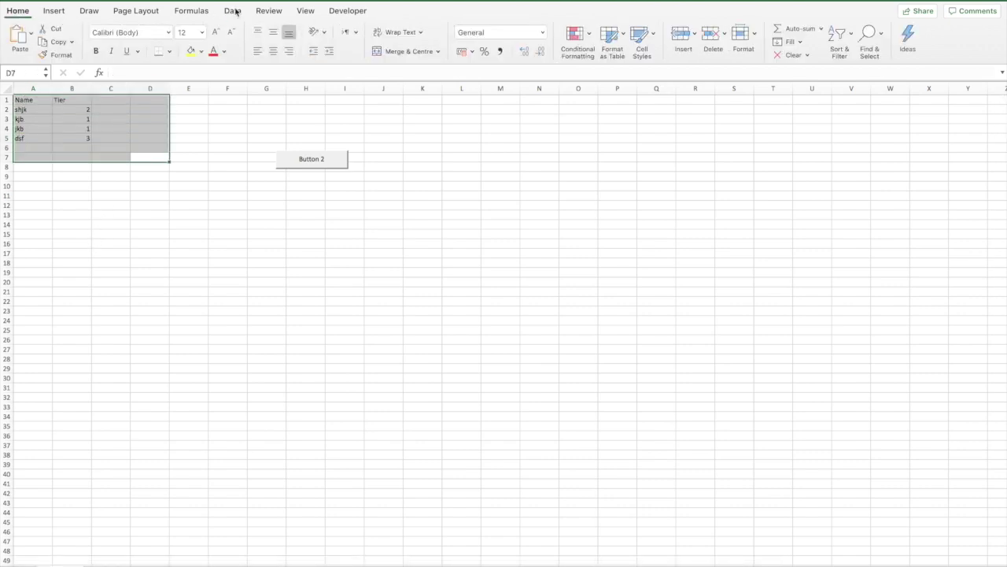
pyautogui.click(202, 33)
pyautogui.click(197, 128)
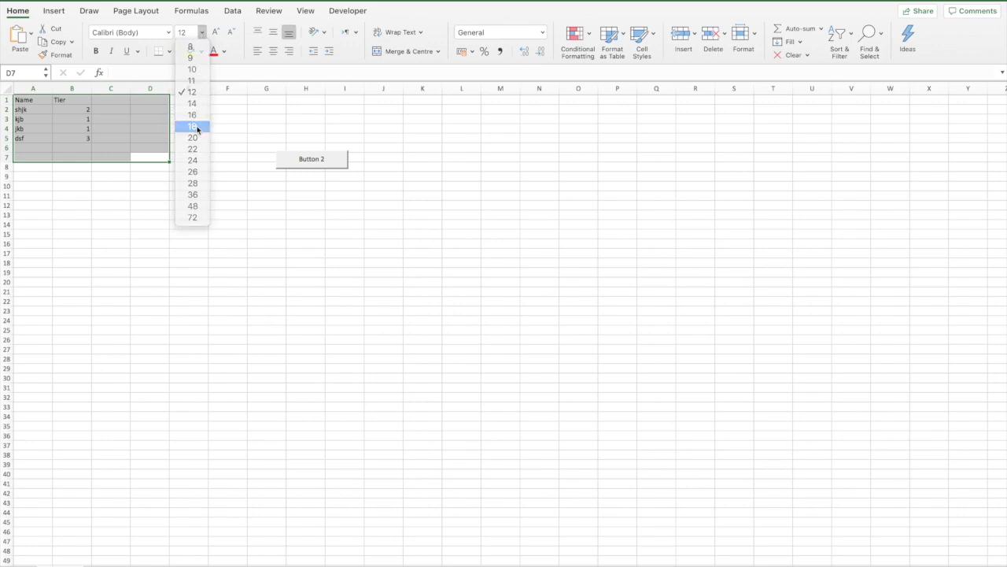
pyautogui.click(202, 214)
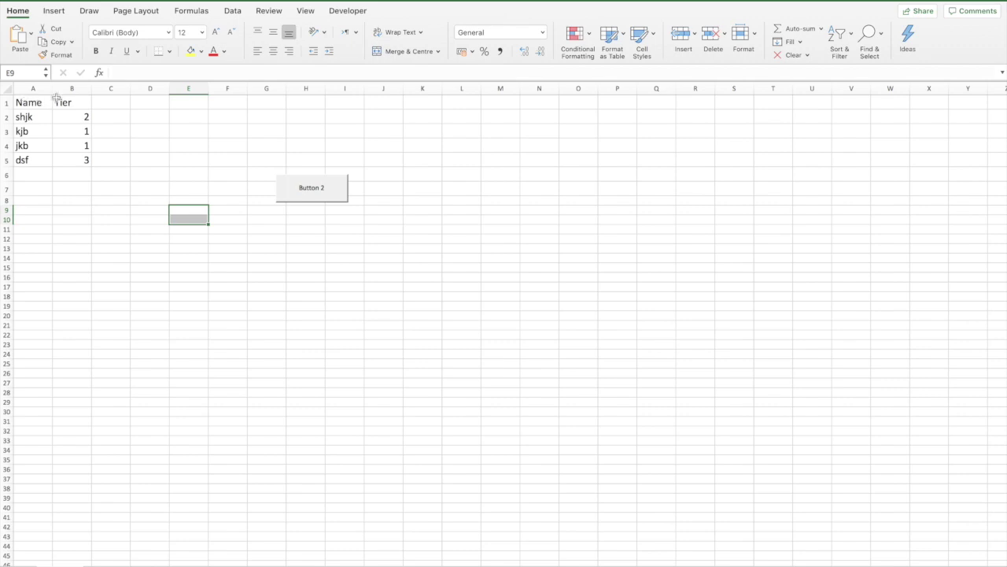
# Remove the Button 2 control from the Tier sheet by cutting it.
pyautogui.keyDown('ctrl'); pyautogui.click(307, 190); pyautogui.keyUp('ctrl')
pyautogui.rightClick(308, 189)
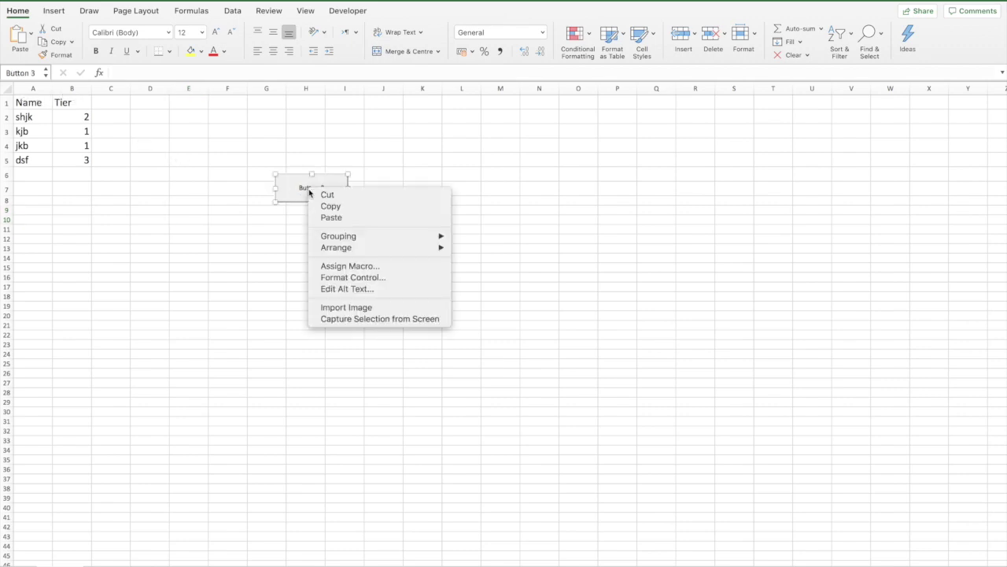
pyautogui.click(327, 194)
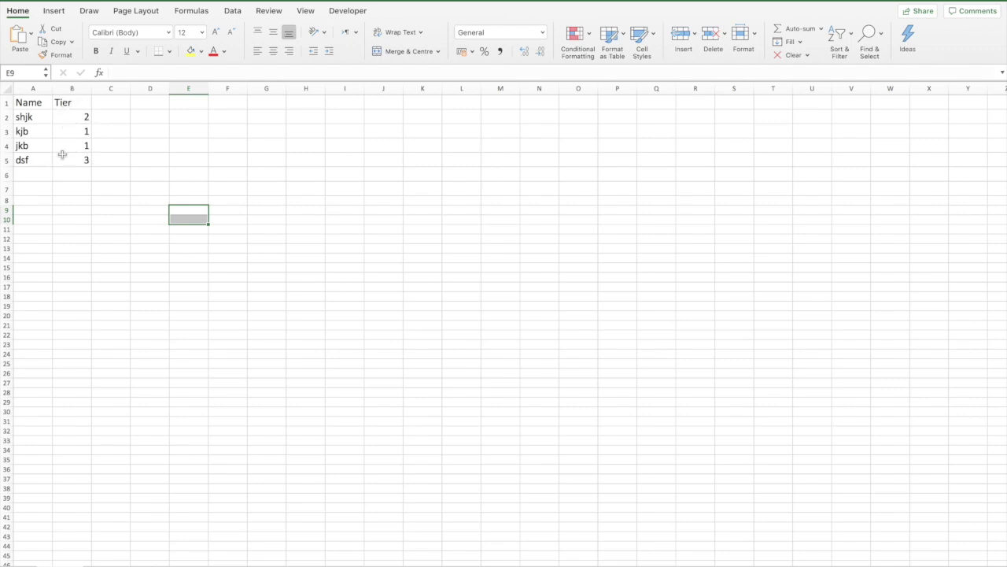
pyautogui.click(105, 189)
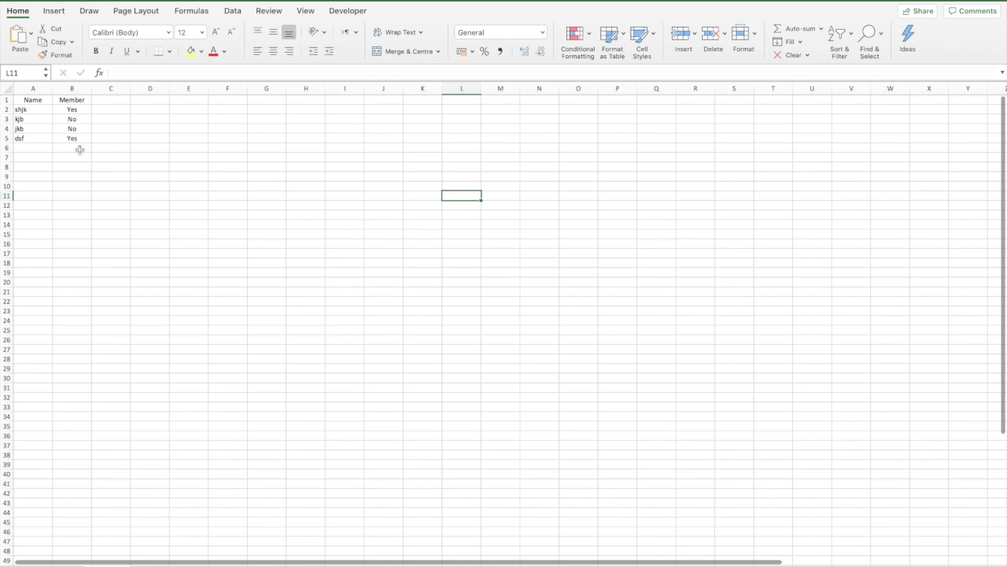
# On the sheet with the Member column, set the font size of cells A1:B5 to 18.
pyautogui.moveTo(73, 139); pyautogui.dragTo(25, 101)
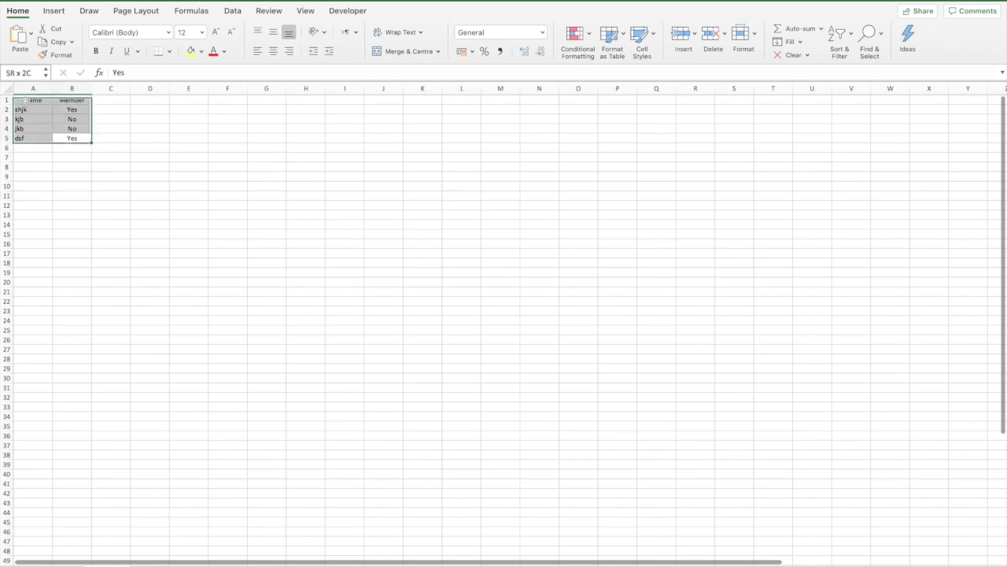
pyautogui.click(202, 32)
pyautogui.click(197, 126)
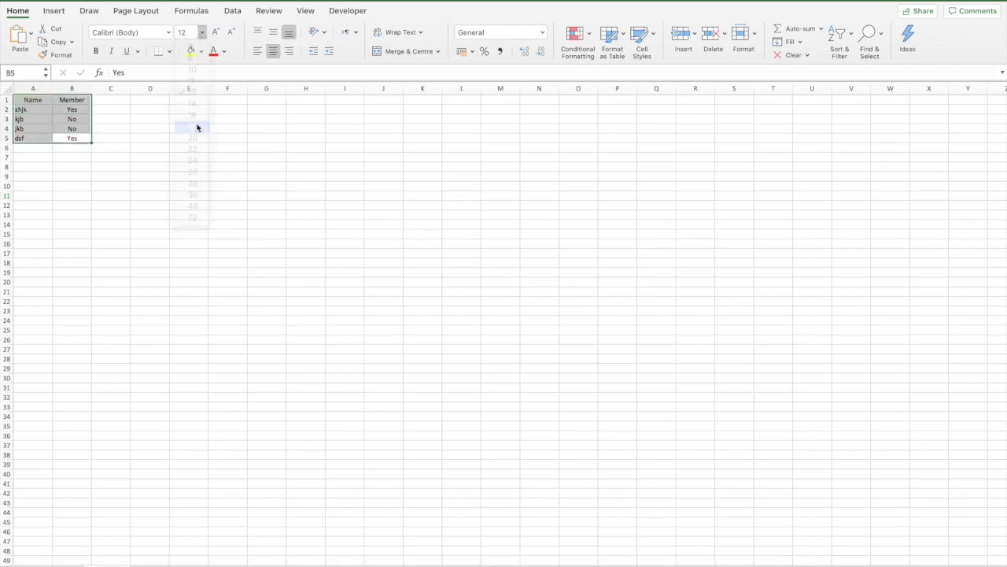
pyautogui.click(144, 162)
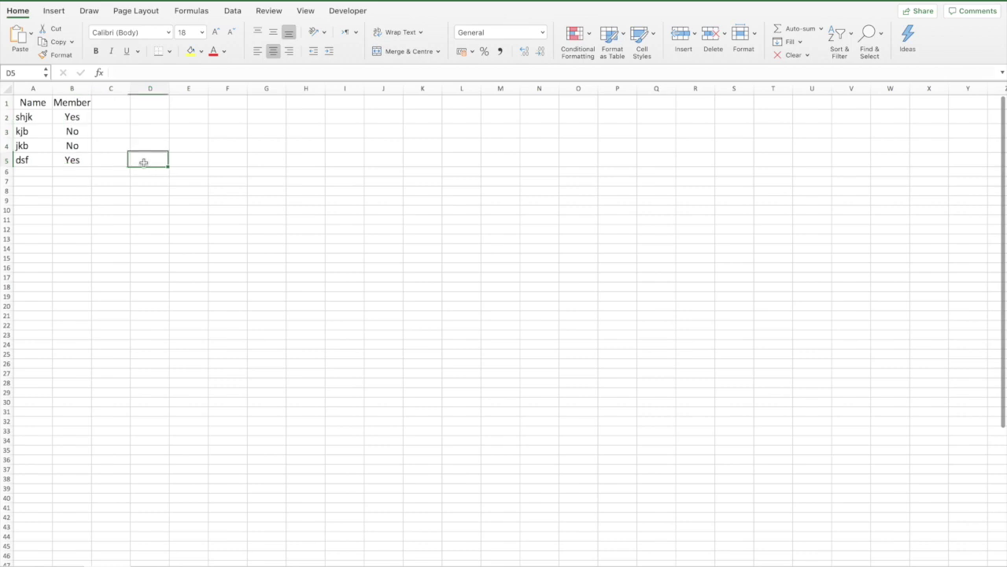
# Change the Member header in cell B1 to Gold Member.
pyautogui.click(83, 103)
pyautogui.click(114, 72)
pyautogui.write('Old')
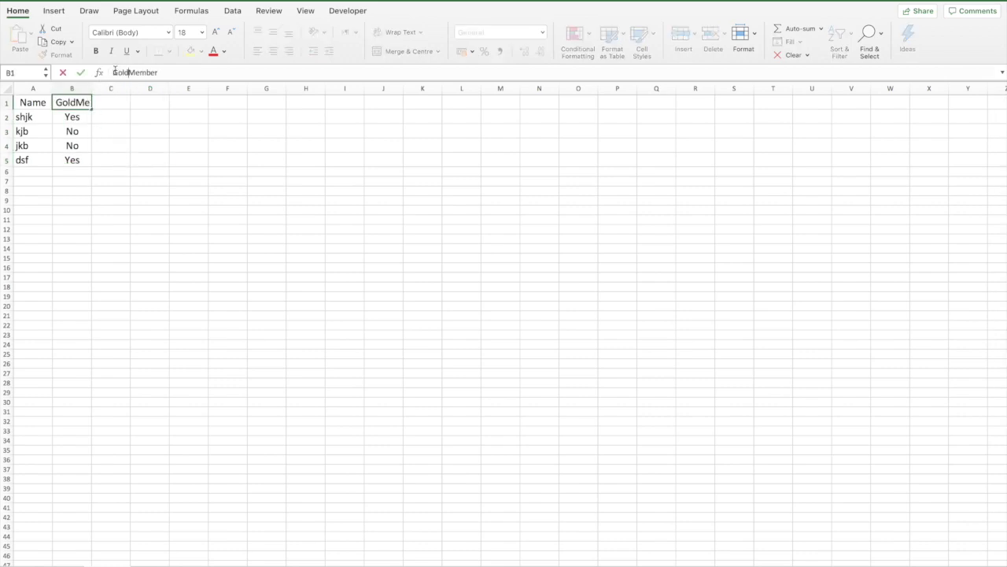
pyautogui.press('Return')
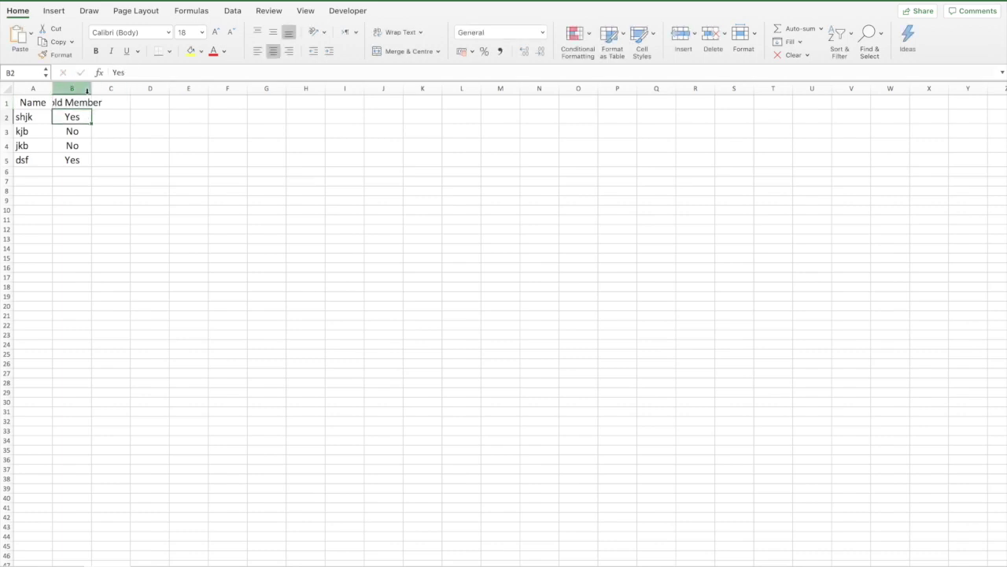
# Widen column B so the Gold Member header fits inside it.
pyautogui.click(78, 89)
pyautogui.moveTo(88, 91); pyautogui.dragTo(117, 90)
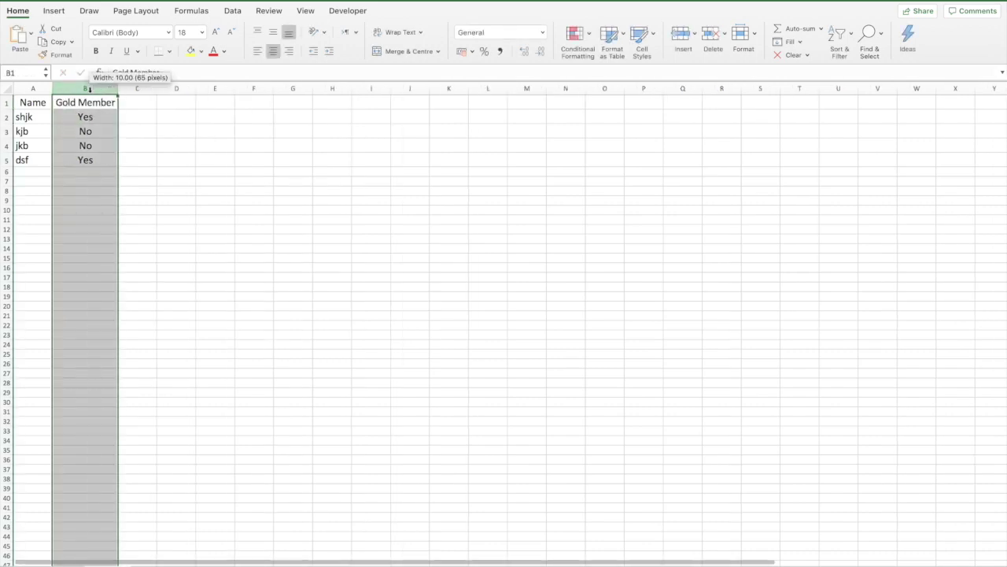
pyautogui.click(134, 226)
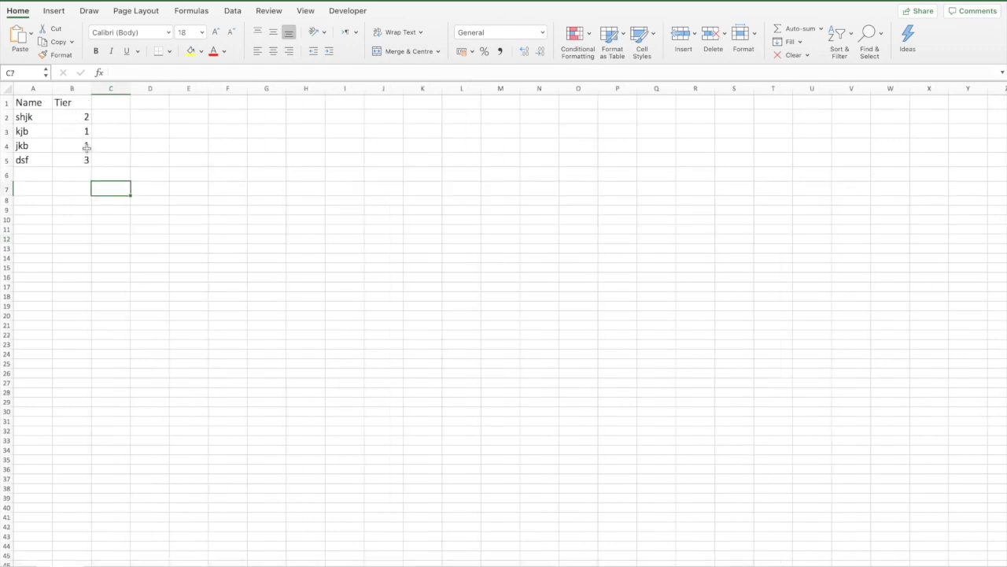
# Start recording a macro on the Tier sheet with its default name, stored in This Workbook.
pyautogui.click(285, 131)
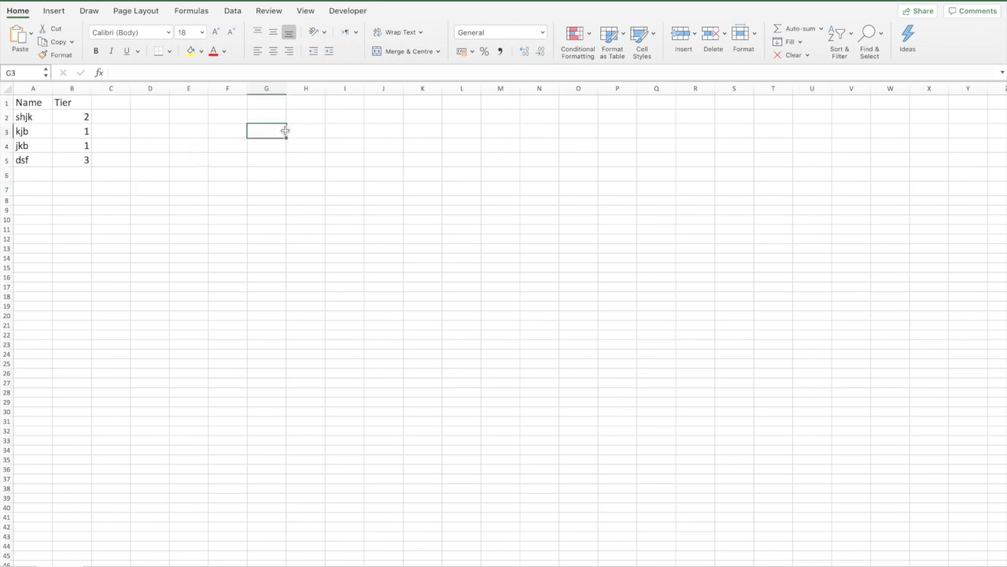
pyautogui.click(349, 11)
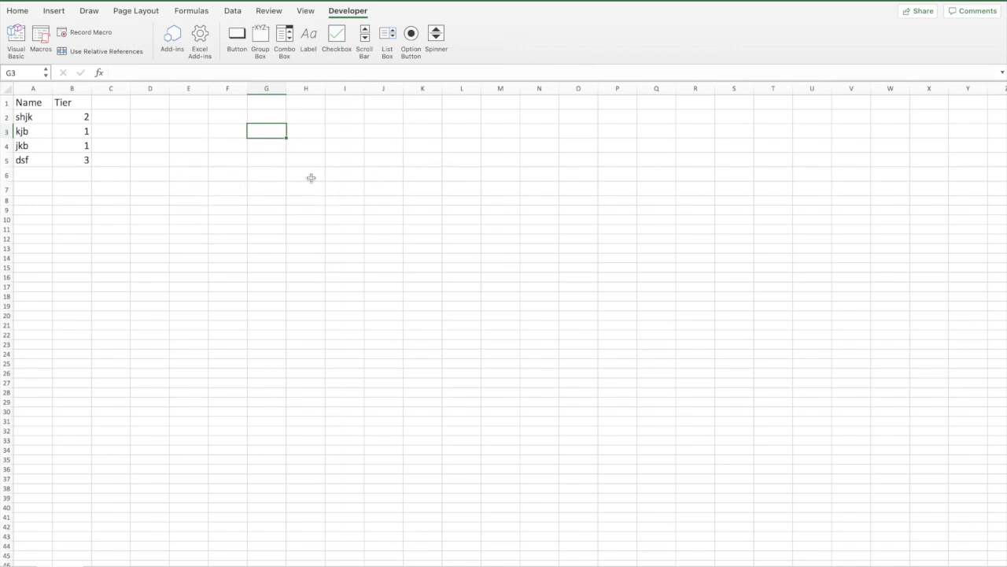
pyautogui.click(90, 34)
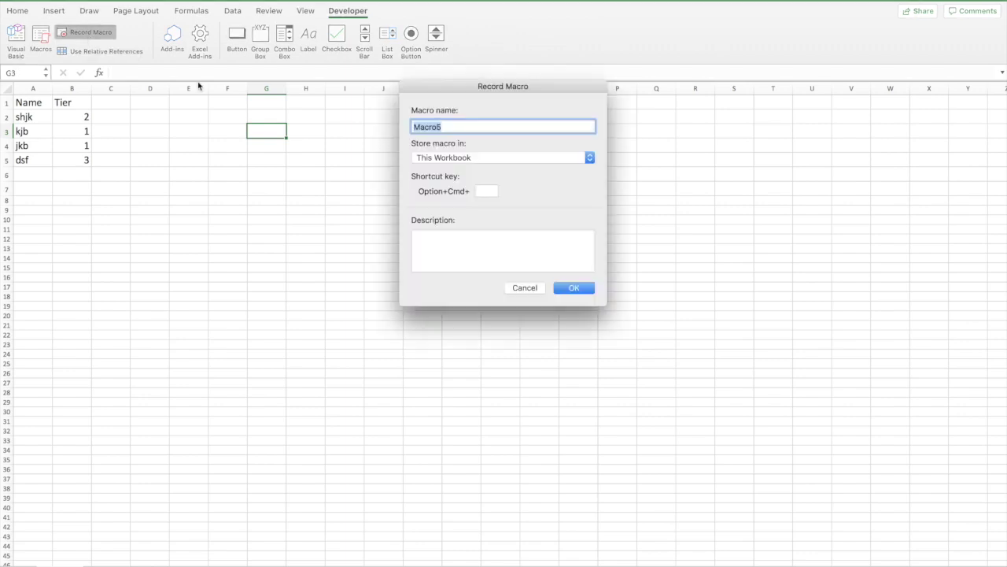
pyautogui.click(588, 291)
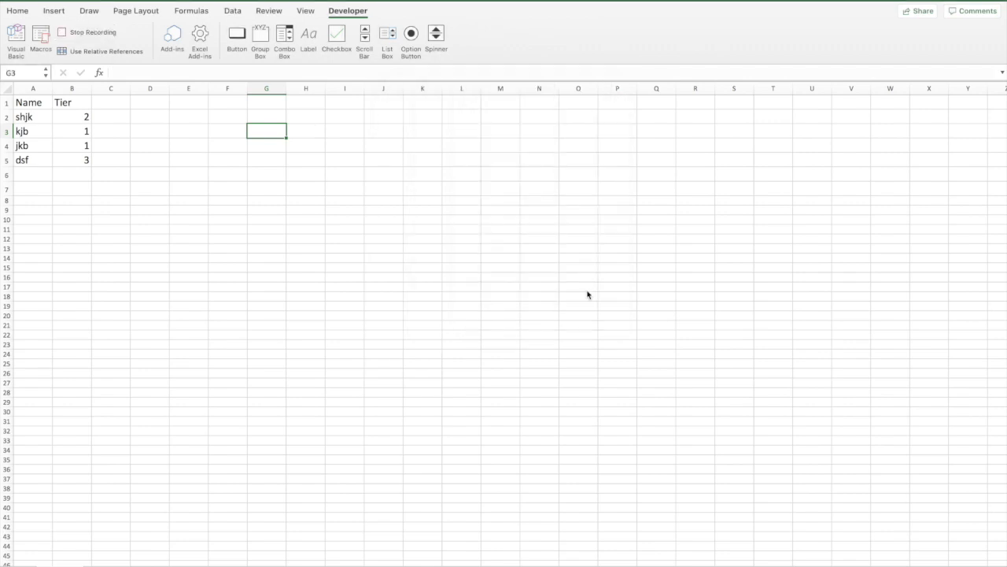
# Add filters to the Name and Tier table and filter the Tier column to show only value 1.
pyautogui.click(72, 101)
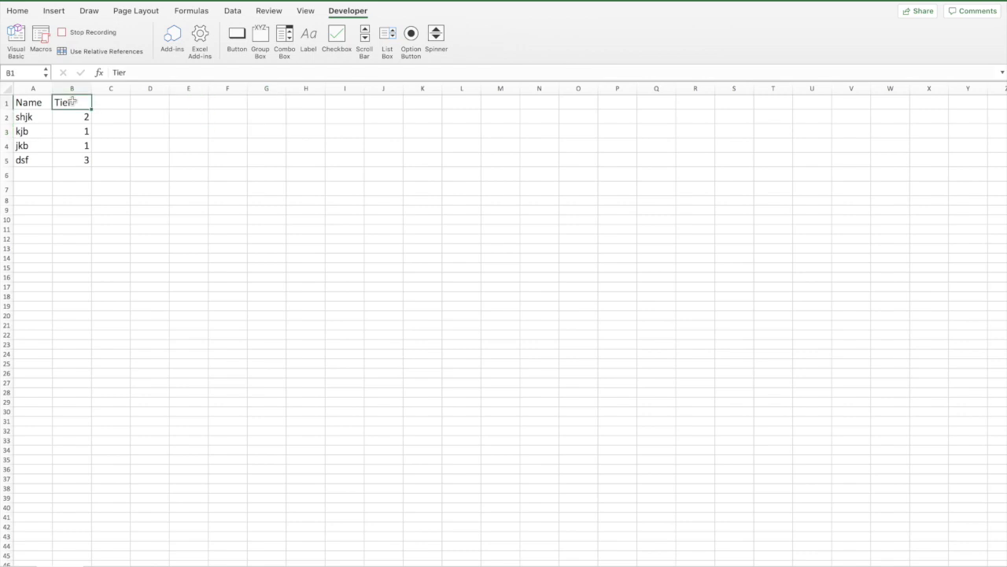
pyautogui.click(242, 14)
pyautogui.click(371, 32)
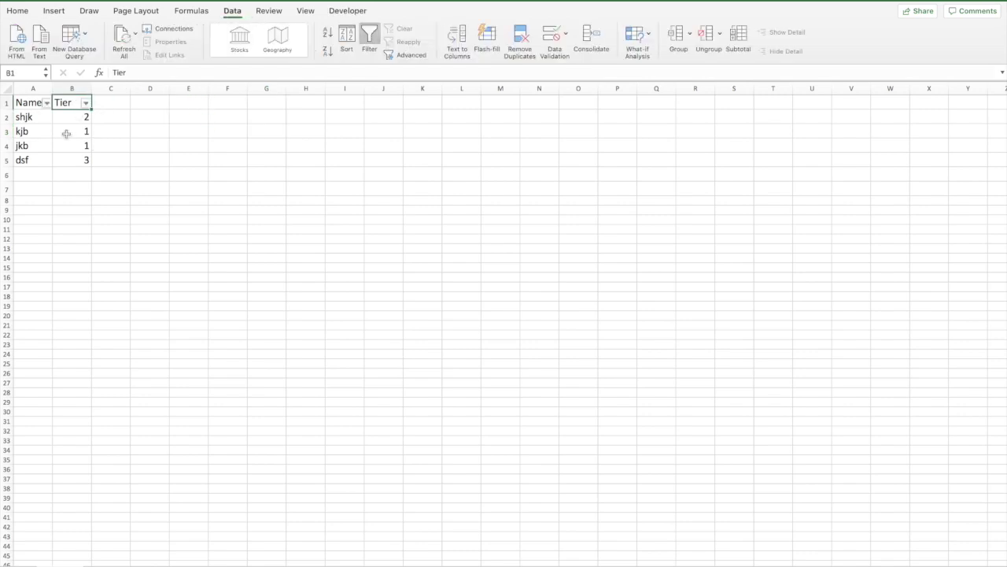
pyautogui.click(85, 103)
pyautogui.click(135, 237)
pyautogui.click(134, 237)
pyautogui.click(119, 249)
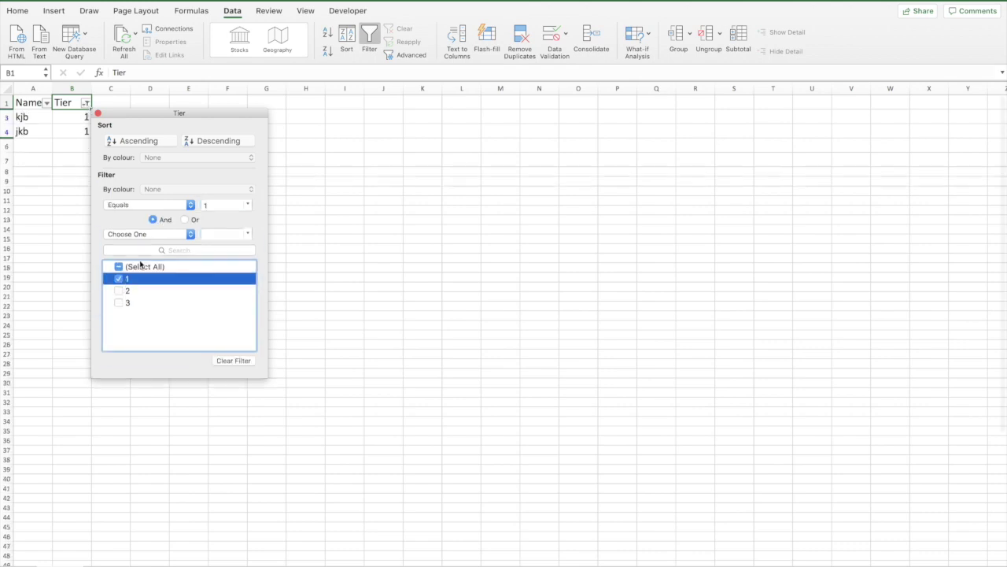
pyautogui.click(41, 202)
# Copy the filtered Tier 1 rows from columns A and B to the range starting at H3.
pyautogui.moveTo(28, 102); pyautogui.dragTo(74, 136)
pyautogui.press('super+c')
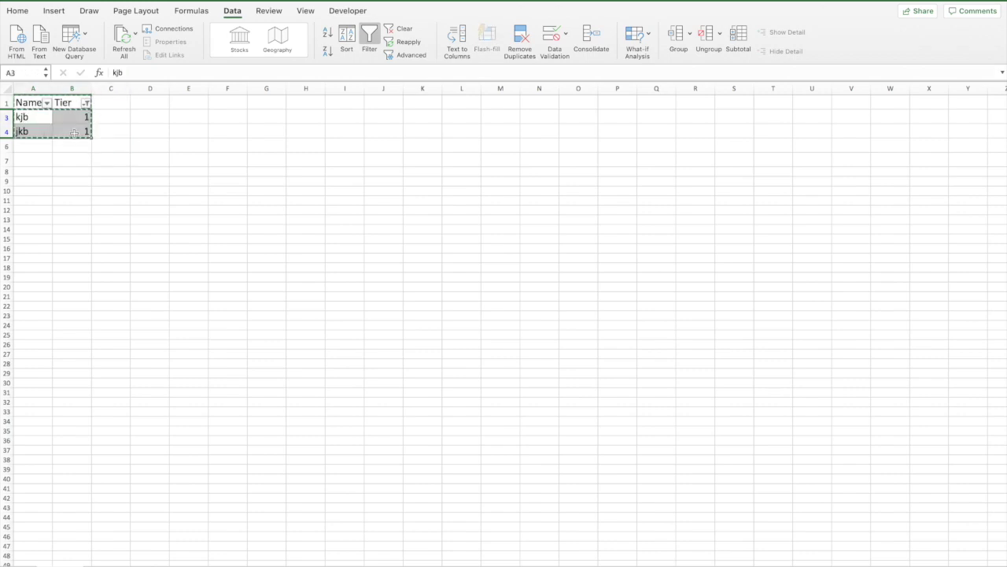
pyautogui.moveTo(307, 116); pyautogui.dragTo(342, 128)
pyautogui.press('super+v')
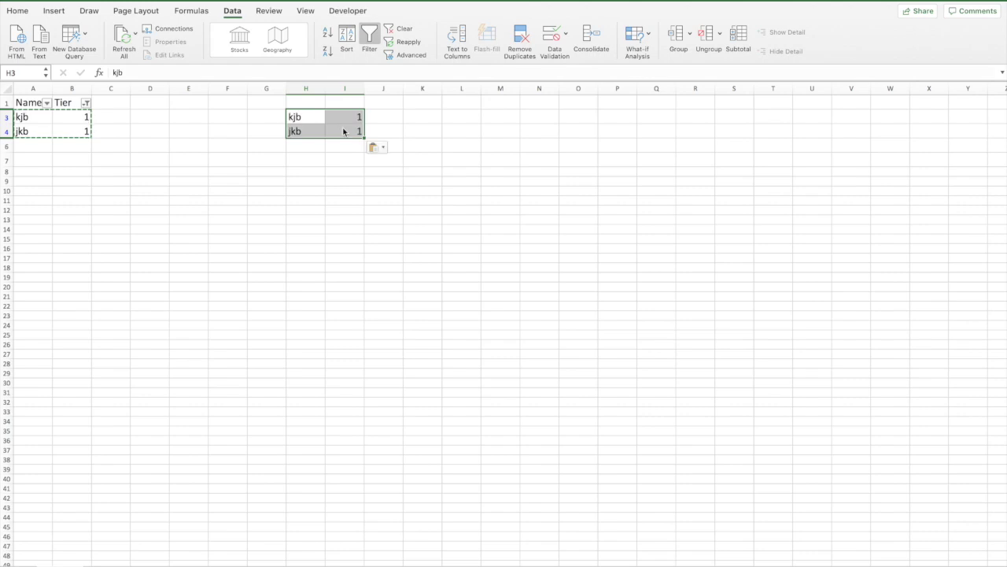
pyautogui.click(314, 155)
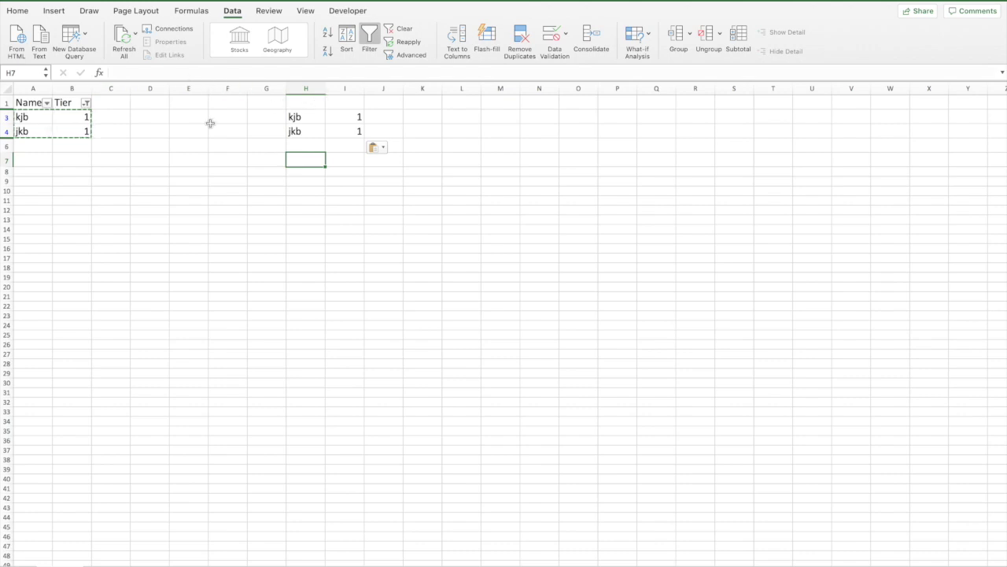
# Copy the Name and Tier headers from A1:B1 to H1:I1 above the copied rows.
pyautogui.click(34, 99)
pyautogui.moveTo(50, 103); pyautogui.dragTo(58, 104)
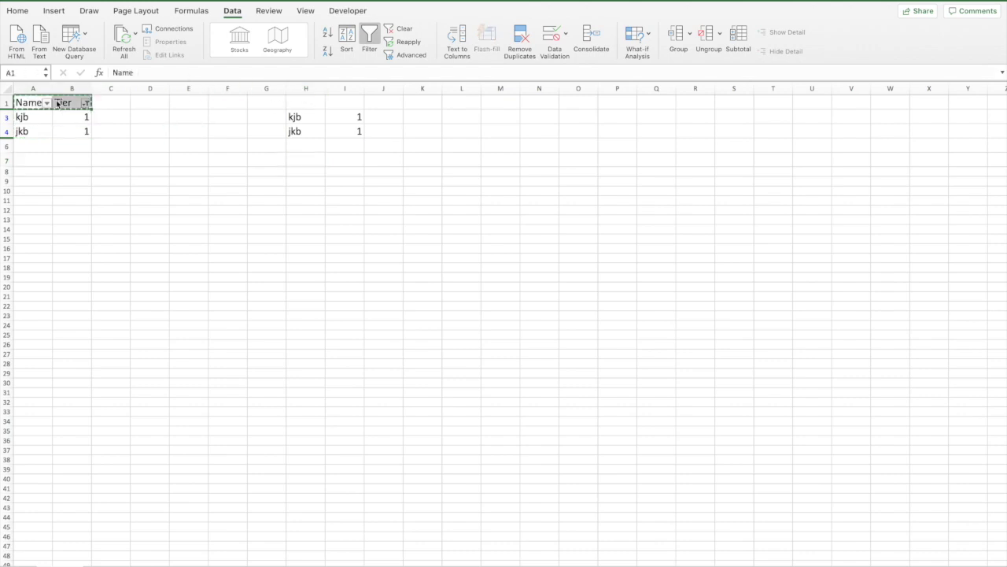
pyautogui.click(321, 101)
pyautogui.press('super+v')
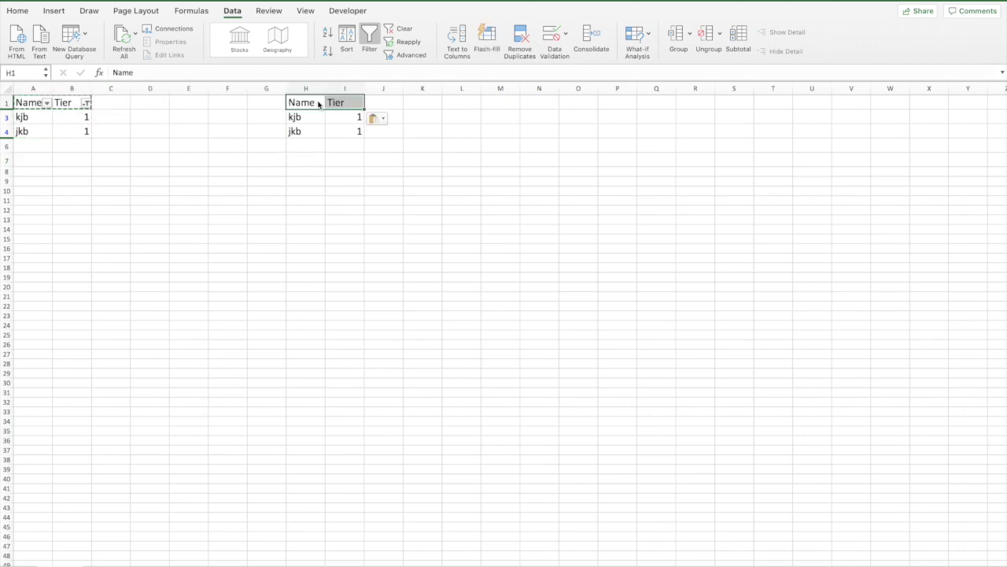
pyautogui.click(333, 186)
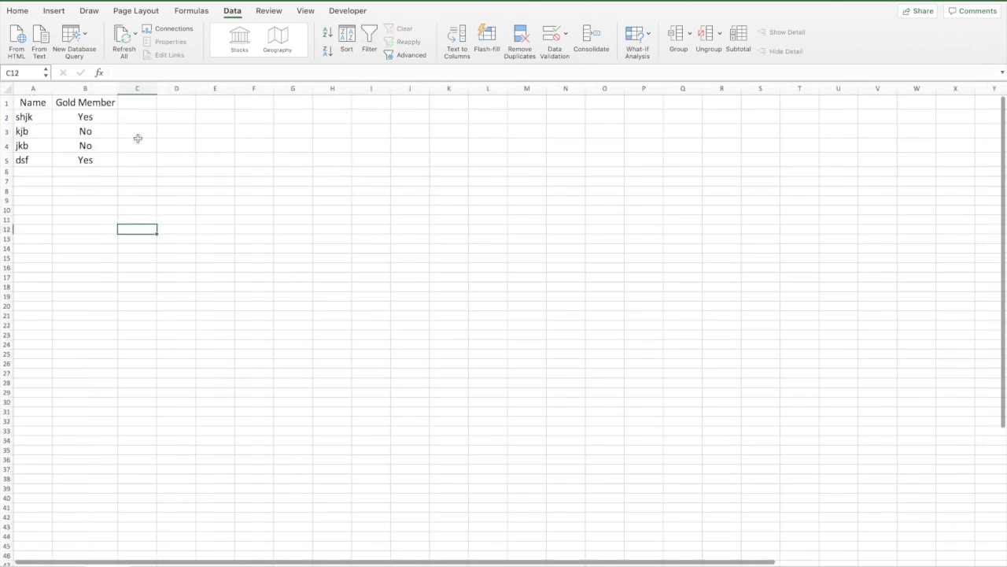
# On the Gold Member sheet, add filters to the table and exclude No from the Gold Member column.
pyautogui.click(130, 194)
pyautogui.click(44, 104)
pyautogui.moveTo(44, 104); pyautogui.dragTo(104, 93)
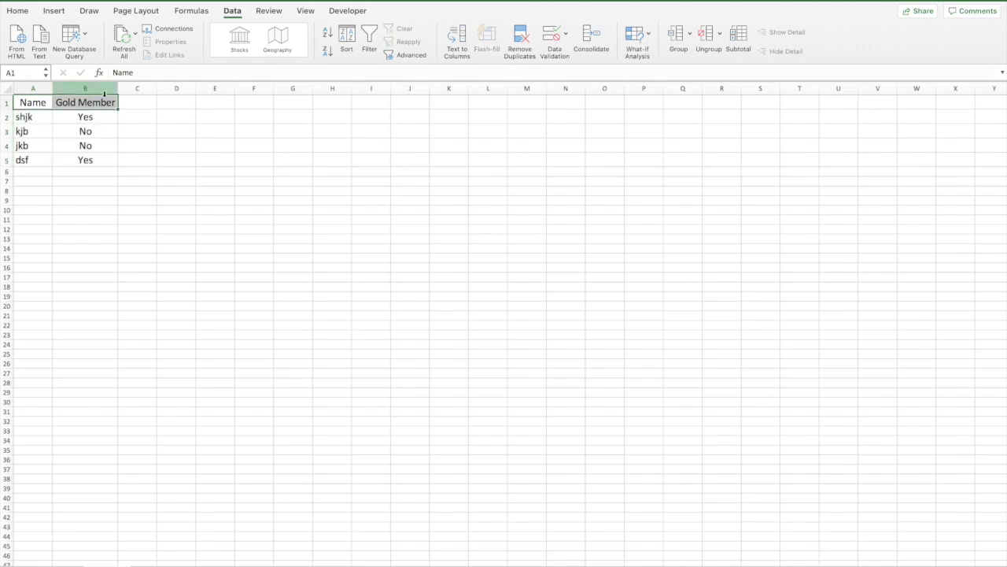
pyautogui.click(105, 96)
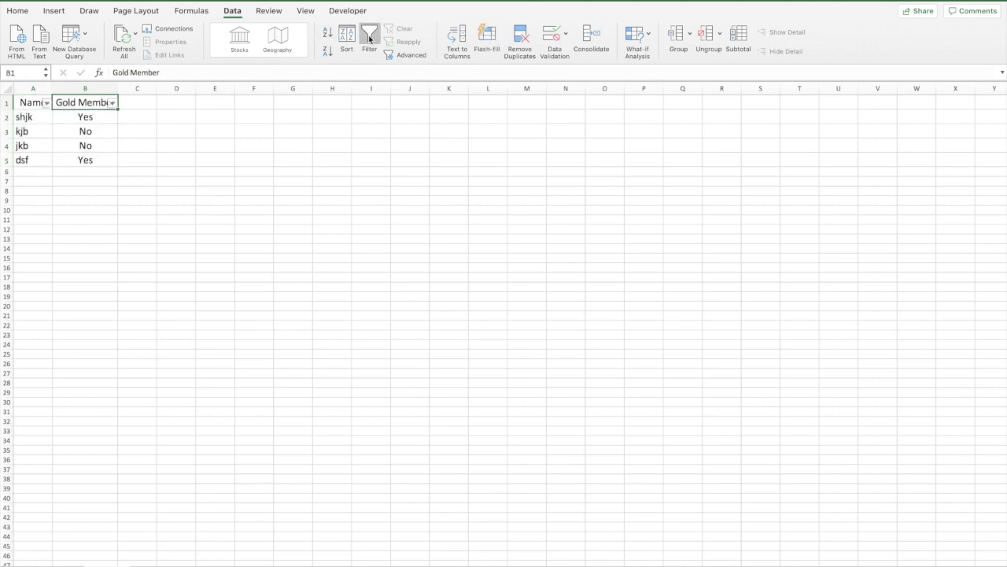
pyautogui.click(112, 103)
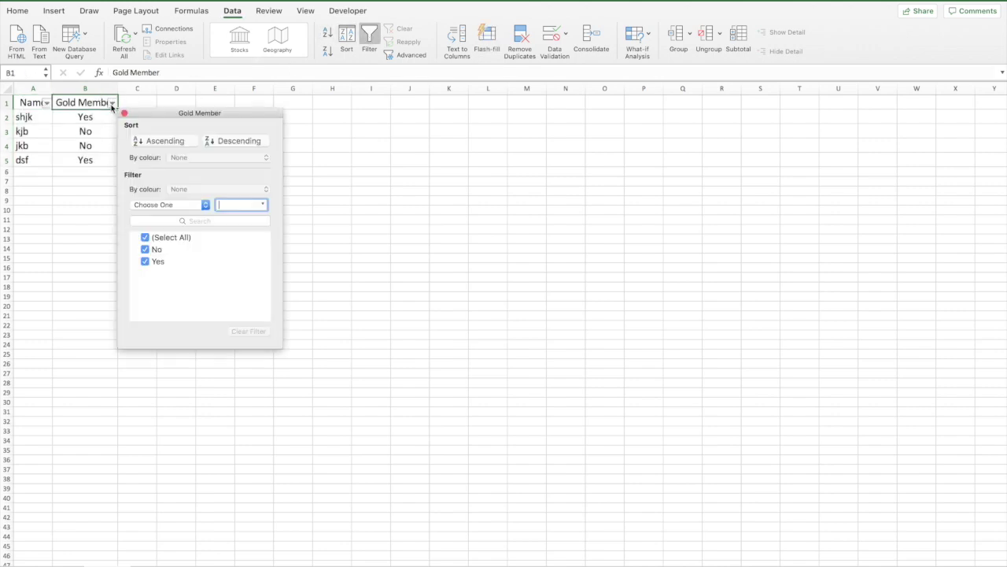
pyautogui.click(145, 249)
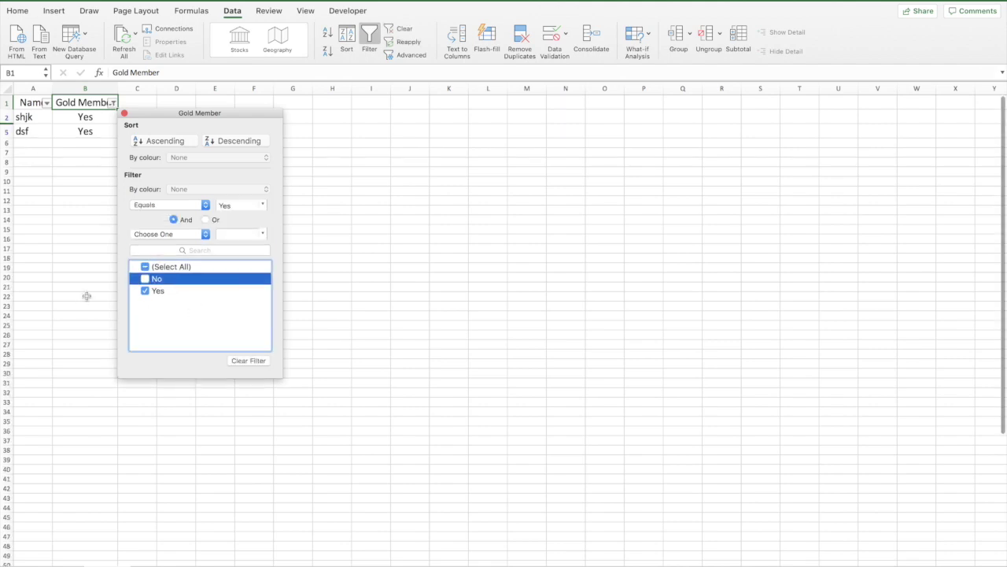
pyautogui.click(80, 273)
# Copy the filtered Yes rows from the Gold Member sheet to the Tier sheet starting at K3.
pyautogui.moveTo(35, 103); pyautogui.dragTo(78, 126)
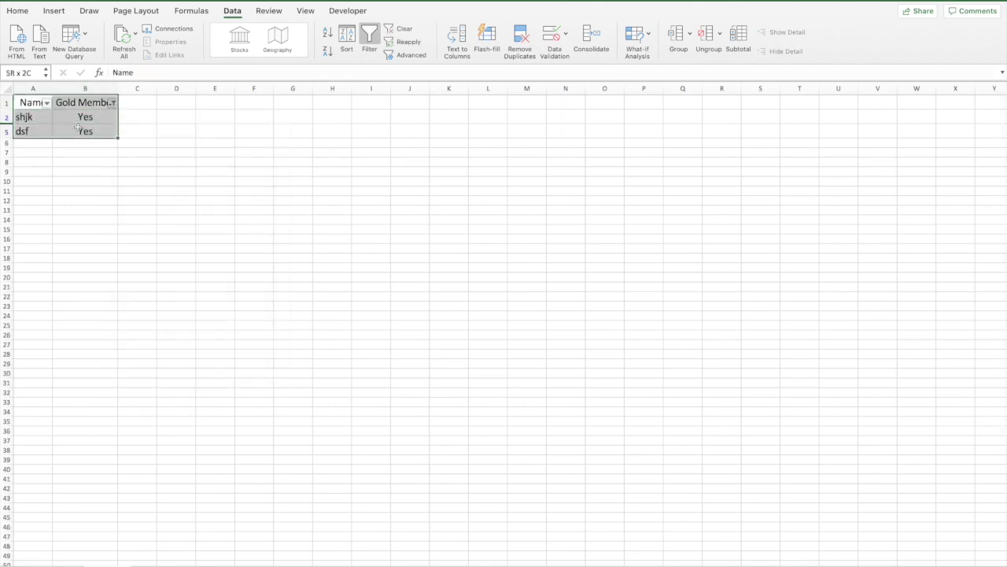
pyautogui.moveTo(78, 126); pyautogui.dragTo(24, 118)
pyautogui.press('super+c')
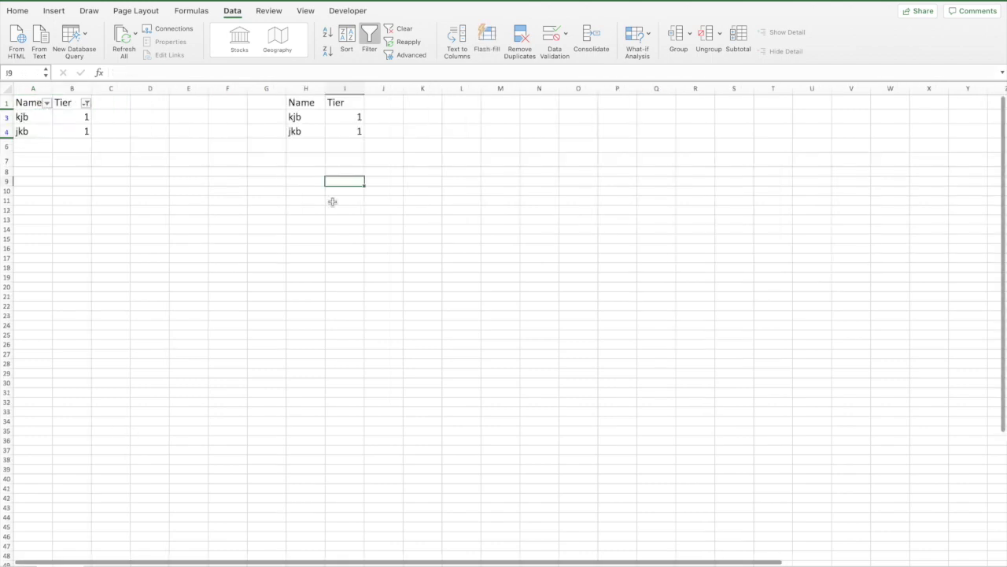
pyautogui.moveTo(430, 116); pyautogui.dragTo(463, 129)
pyautogui.press('super+v')
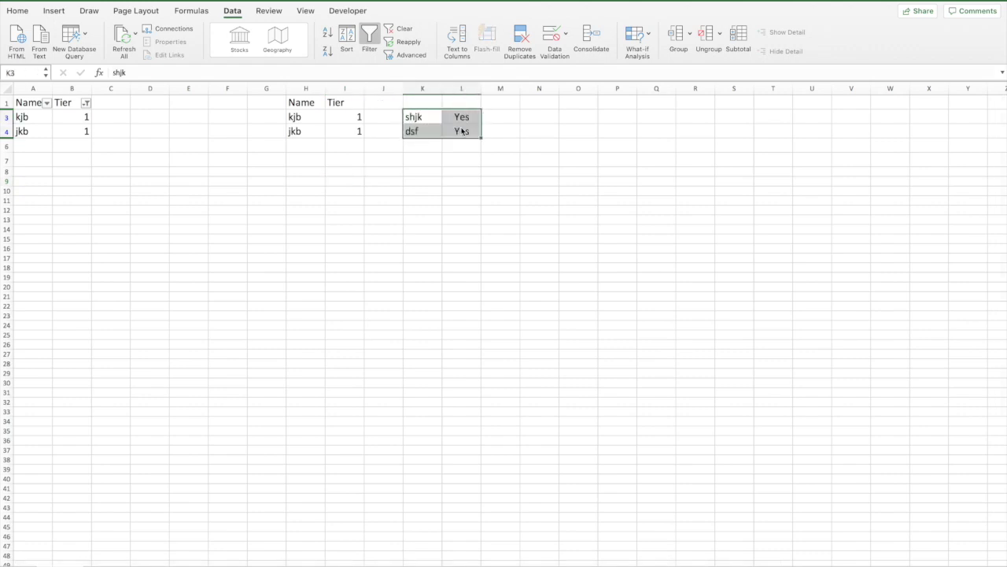
# Enter the headers Name in K1 and Gold Membership in L1 above the copied Yes rows.
pyautogui.click(427, 101)
pyautogui.write('Name')
pyautogui.press('Tab')
pyautogui.write('Gol')
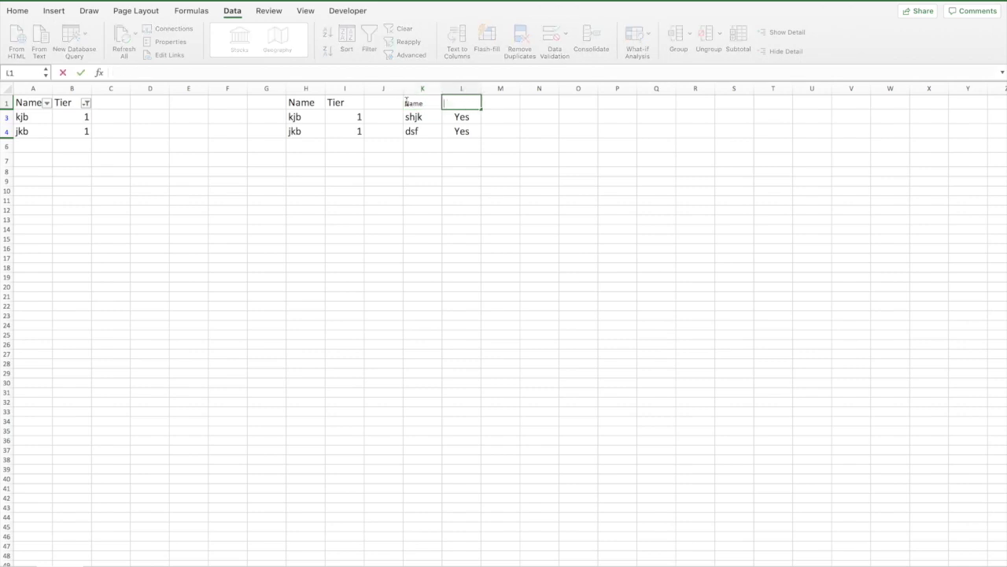
pyautogui.write('d Membership')
pyautogui.press('Return')
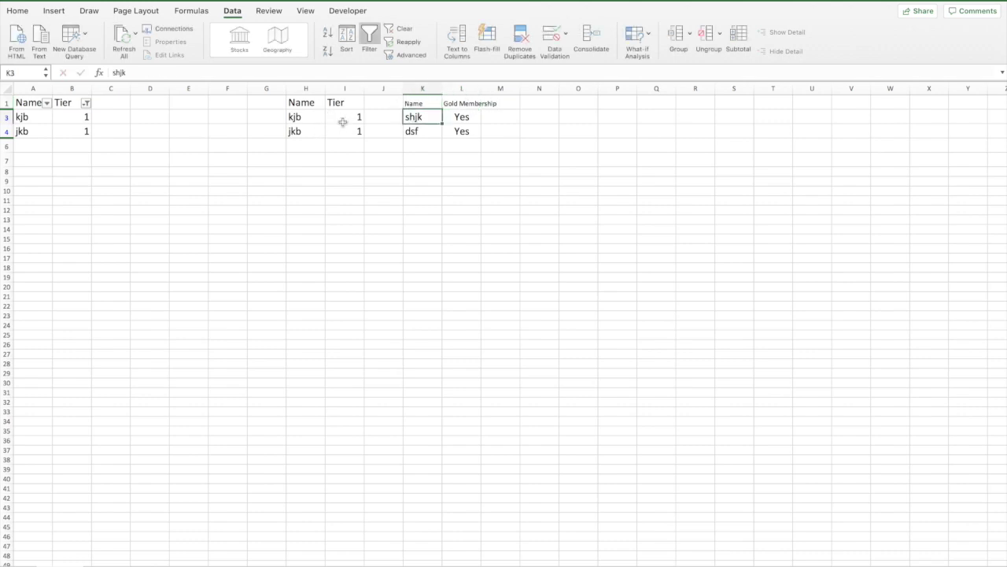
pyautogui.click(424, 103)
pyautogui.click(459, 104)
pyautogui.moveTo(458, 120); pyautogui.dragTo(413, 133)
pyautogui.click(393, 189)
pyautogui.click(307, 146)
pyautogui.click(415, 155)
pyautogui.click(305, 147)
pyautogui.click(414, 145)
pyautogui.click(306, 146)
pyautogui.click(438, 144)
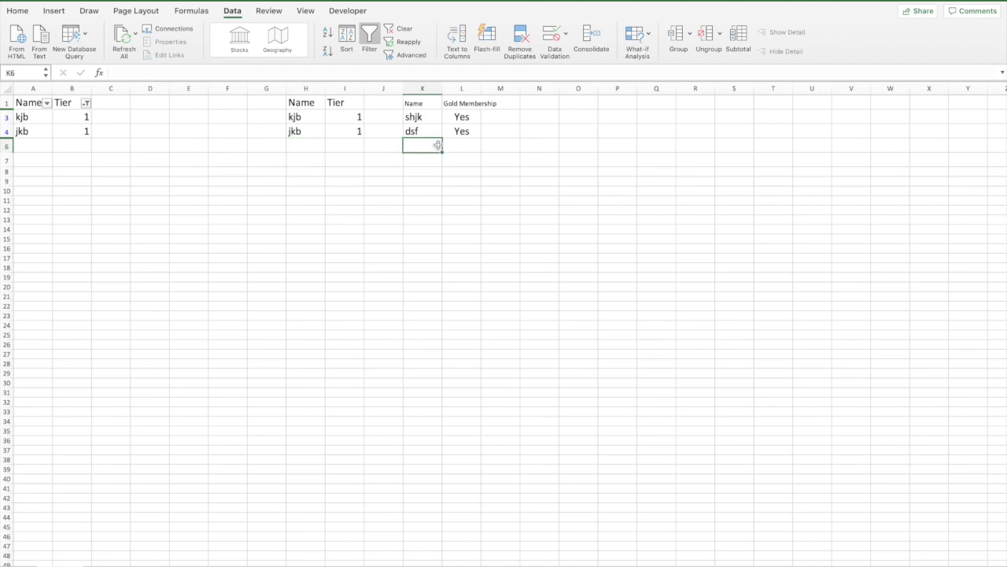
pyautogui.click(305, 146)
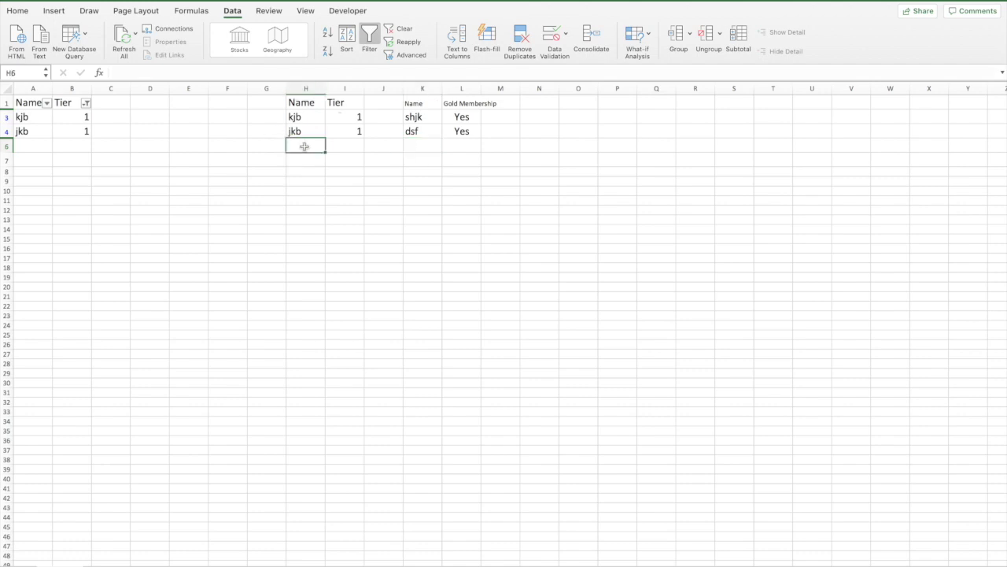
# Add a conditional formatting rule to columns H and K that marks duplicate values with light red fill and dark red text.
pyautogui.click(306, 88)
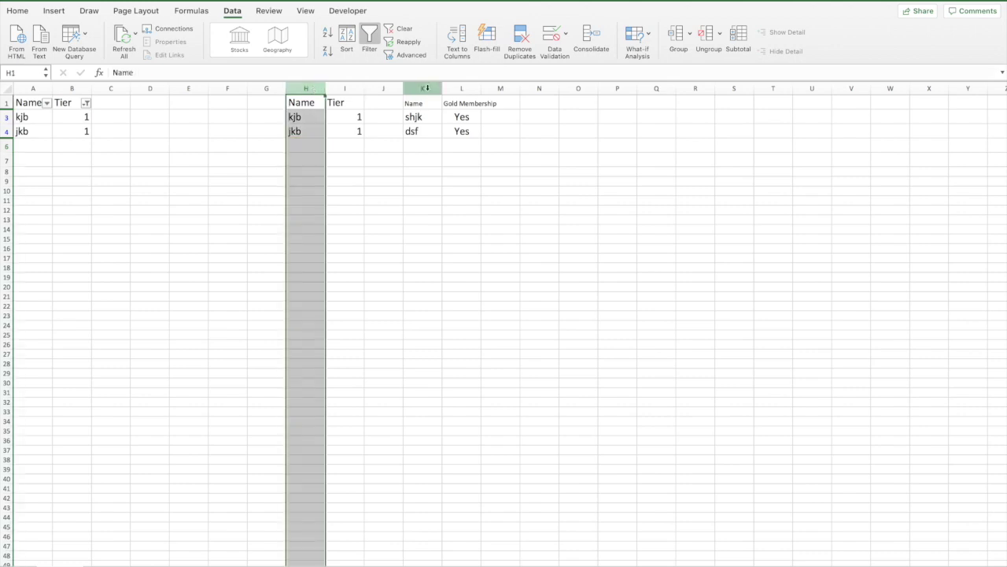
pyautogui.rightClick(429, 88)
pyautogui.click(305, 96)
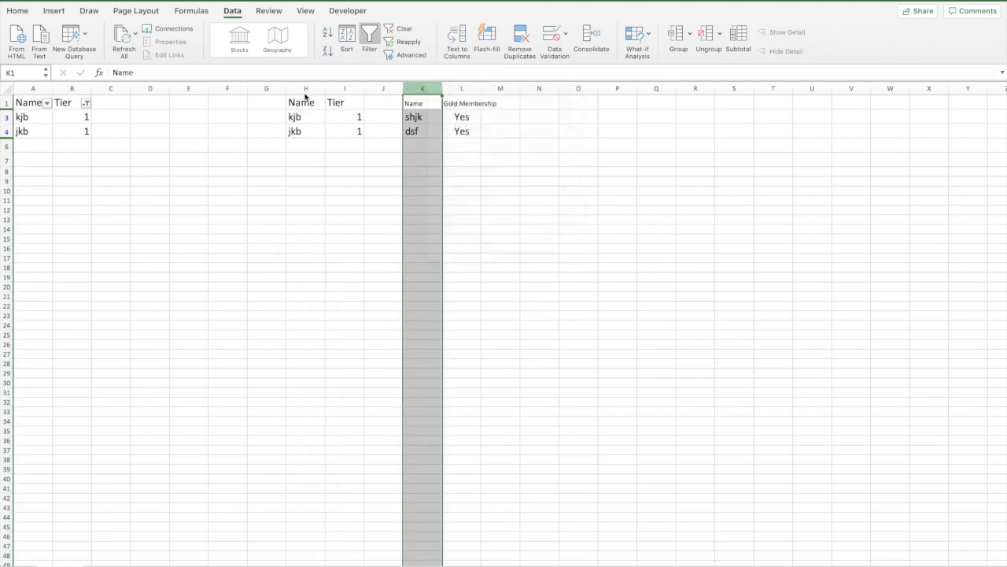
pyautogui.click(306, 89)
pyautogui.moveTo(307, 89); pyautogui.dragTo(399, 83)
pyautogui.keyDown('super'); pyautogui.click(422, 88); pyautogui.keyUp('super')
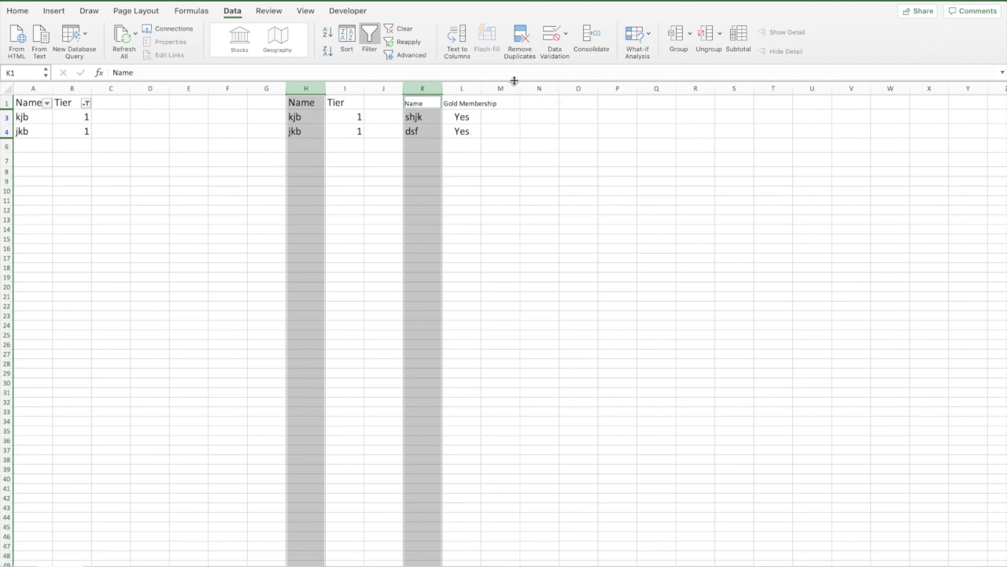
pyautogui.click(17, 11)
pyautogui.click(589, 39)
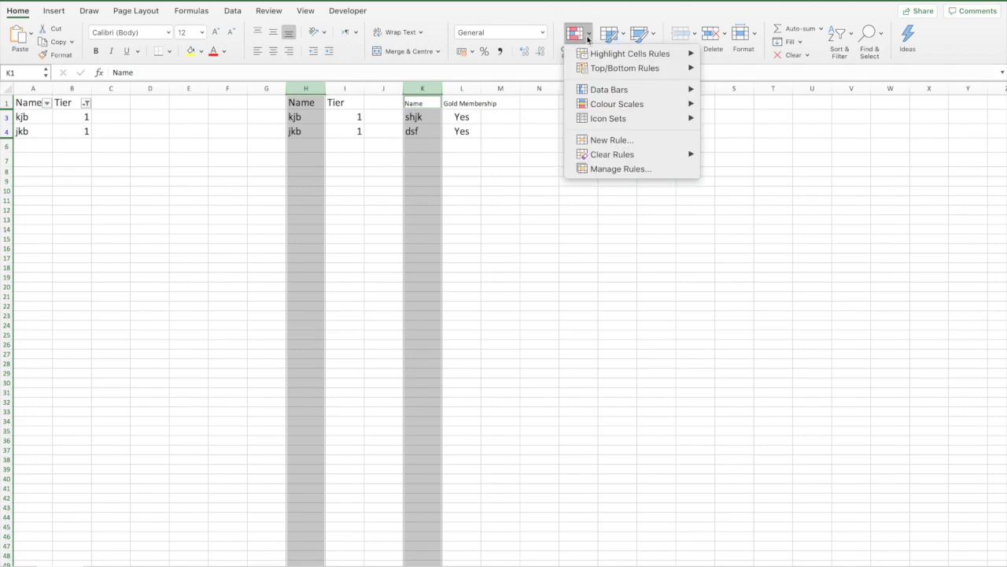
pyautogui.moveTo(601, 56)
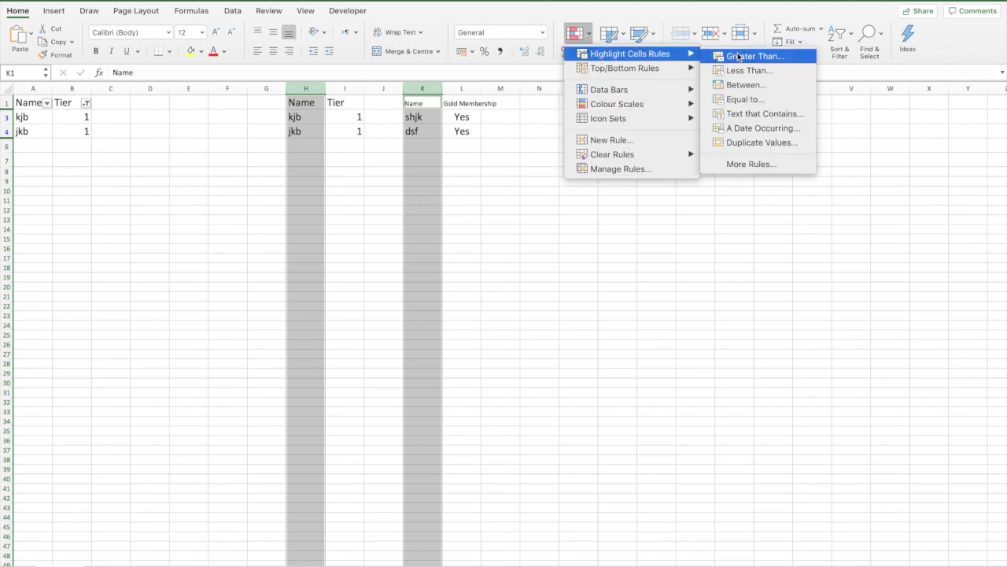
pyautogui.click(781, 144)
pyautogui.click(582, 225)
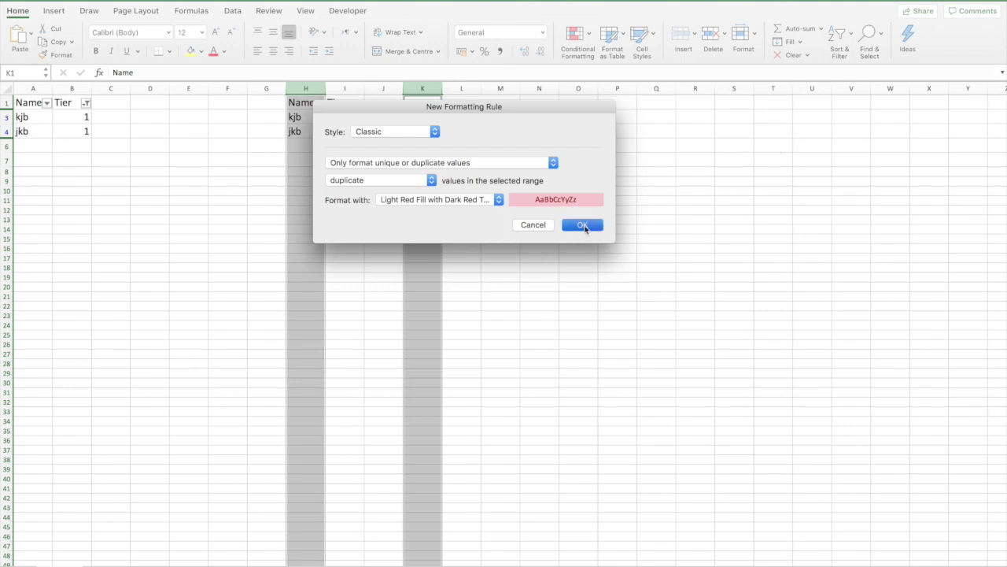
pyautogui.click(493, 221)
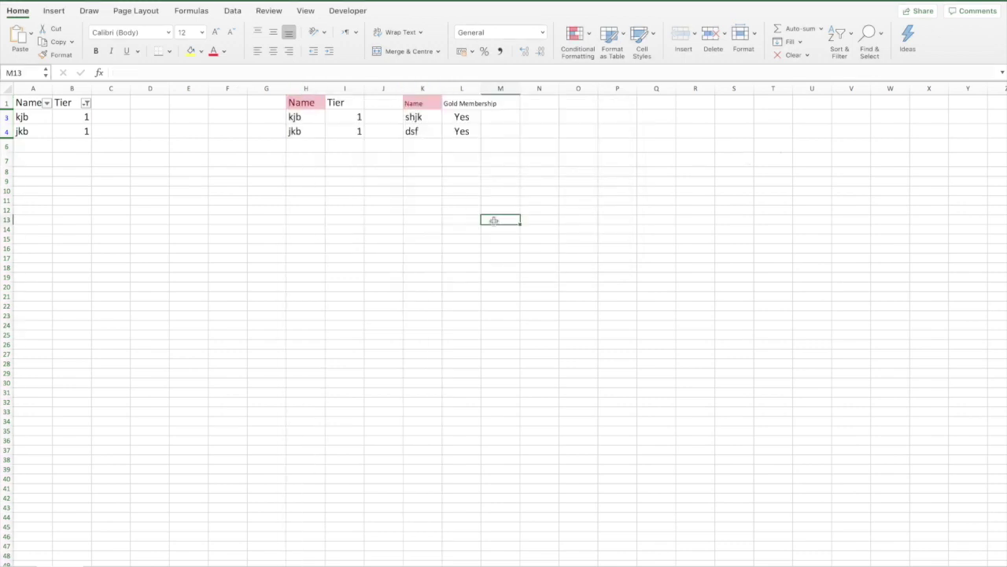
pyautogui.click(304, 101)
pyautogui.click(415, 103)
pyautogui.click(314, 105)
pyautogui.click(415, 103)
pyautogui.click(315, 105)
pyautogui.click(408, 104)
pyautogui.click(311, 145)
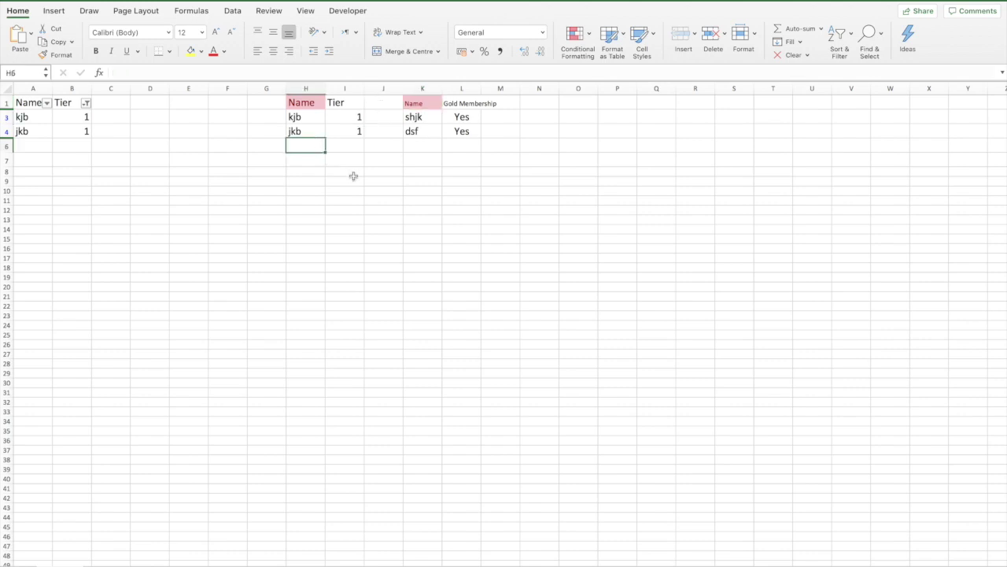
pyautogui.click(352, 174)
pyautogui.click(425, 148)
pyautogui.click(309, 147)
pyautogui.click(436, 148)
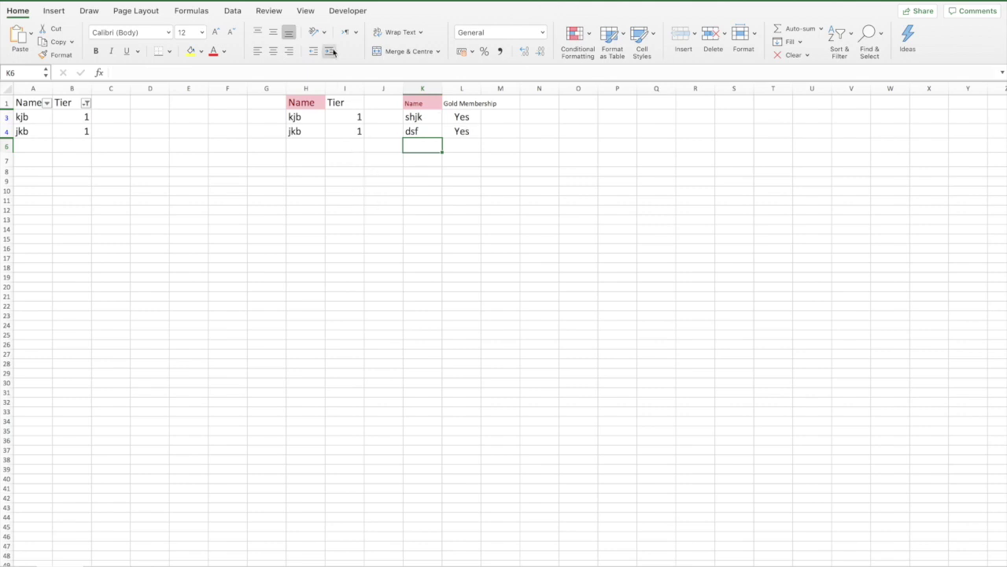
# Stop recording the macro.
pyautogui.click(346, 12)
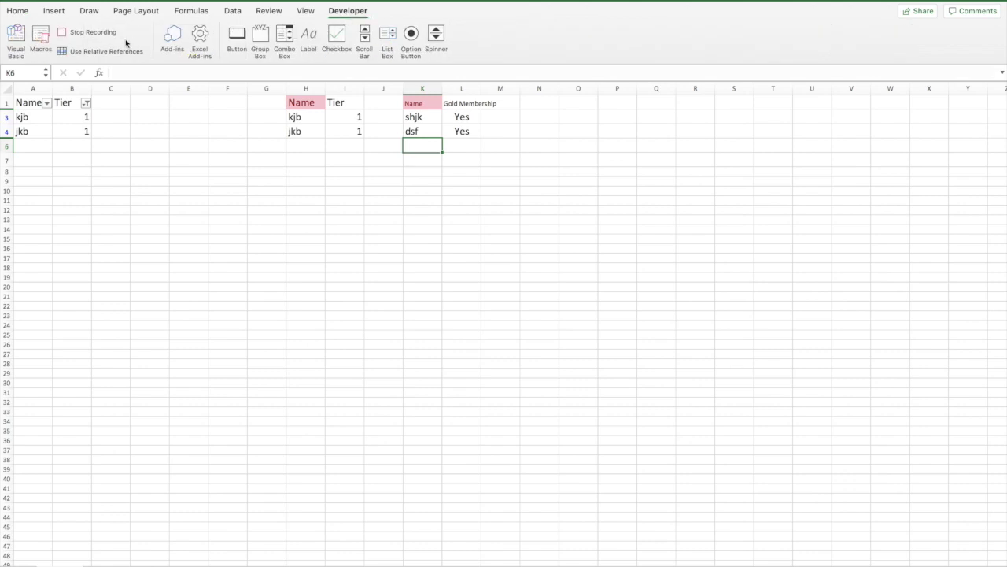
pyautogui.click(87, 32)
pyautogui.click(269, 190)
# Delete columns H through L and remove the filters from the Name and Tier table.
pyautogui.moveTo(305, 88); pyautogui.dragTo(460, 84)
pyautogui.rightClick(461, 86)
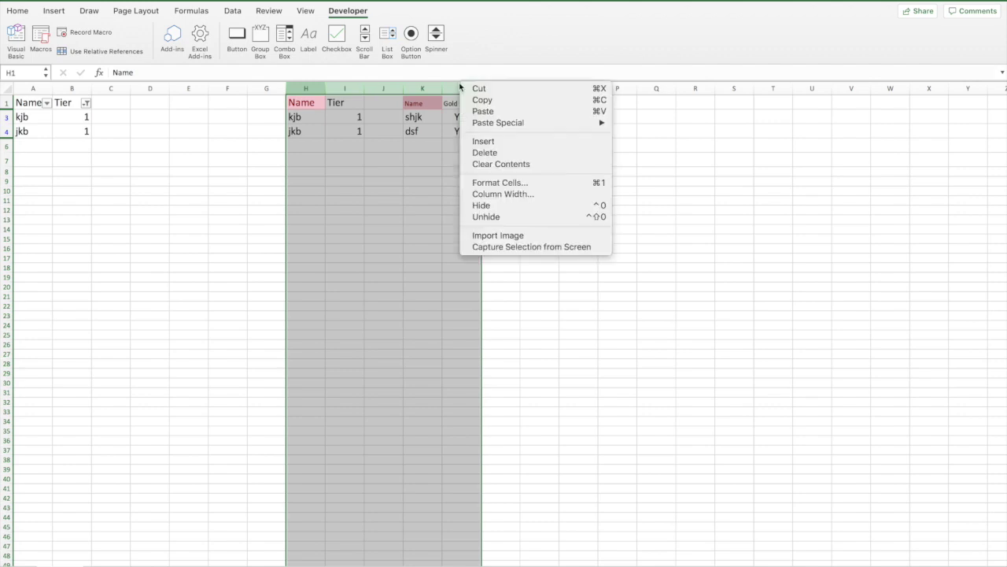
pyautogui.click(485, 153)
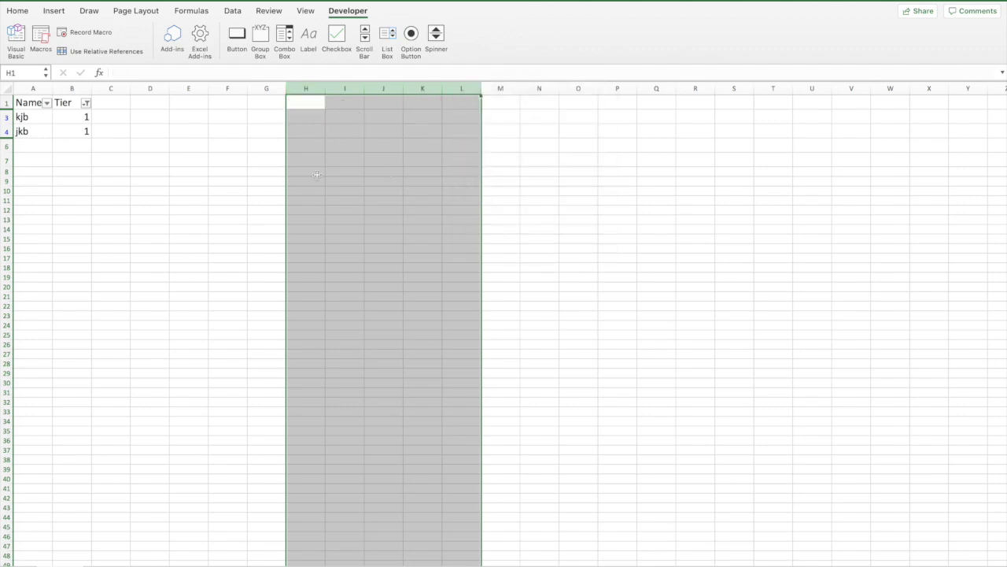
pyautogui.click(315, 173)
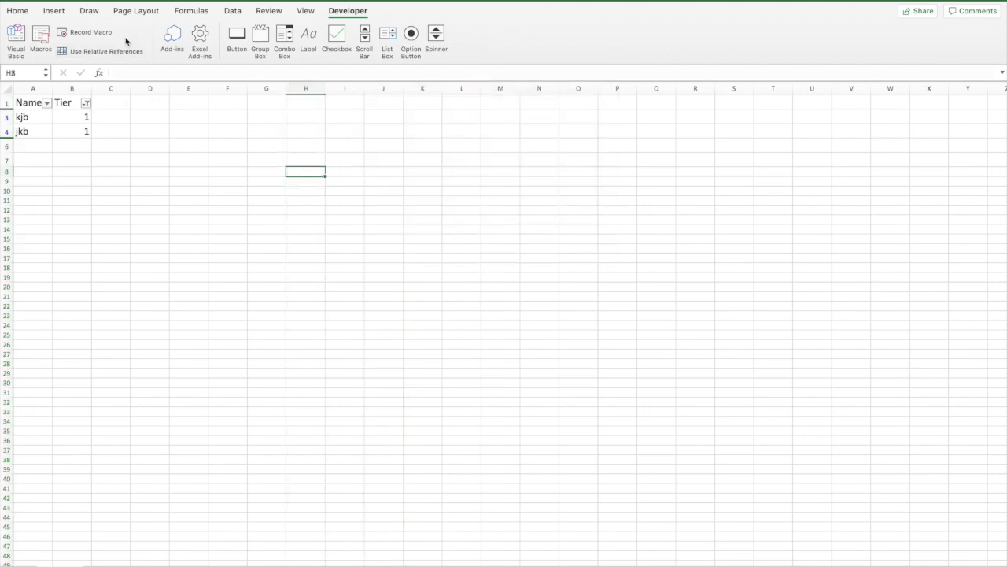
pyautogui.click(233, 12)
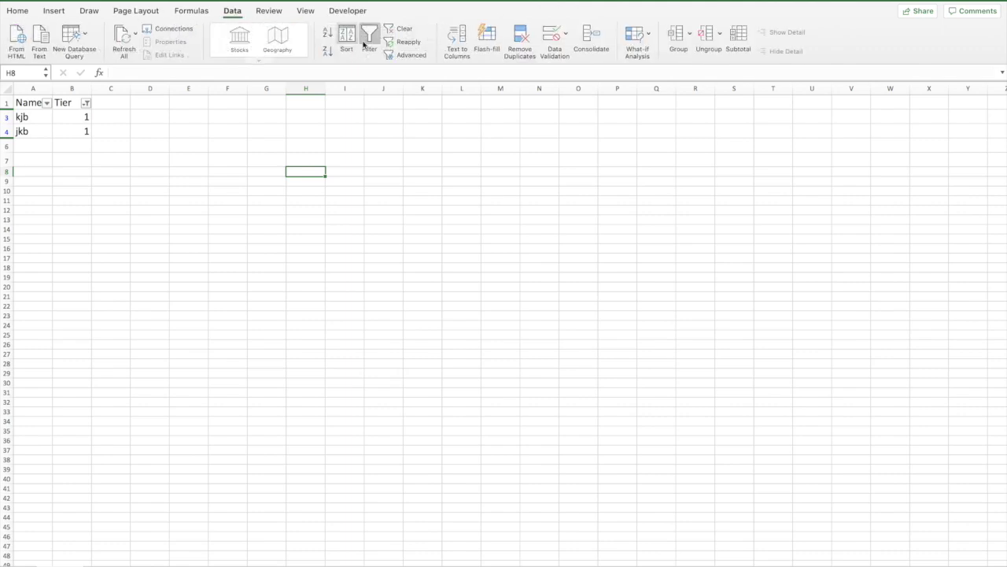
pyautogui.click(369, 40)
pyautogui.click(193, 221)
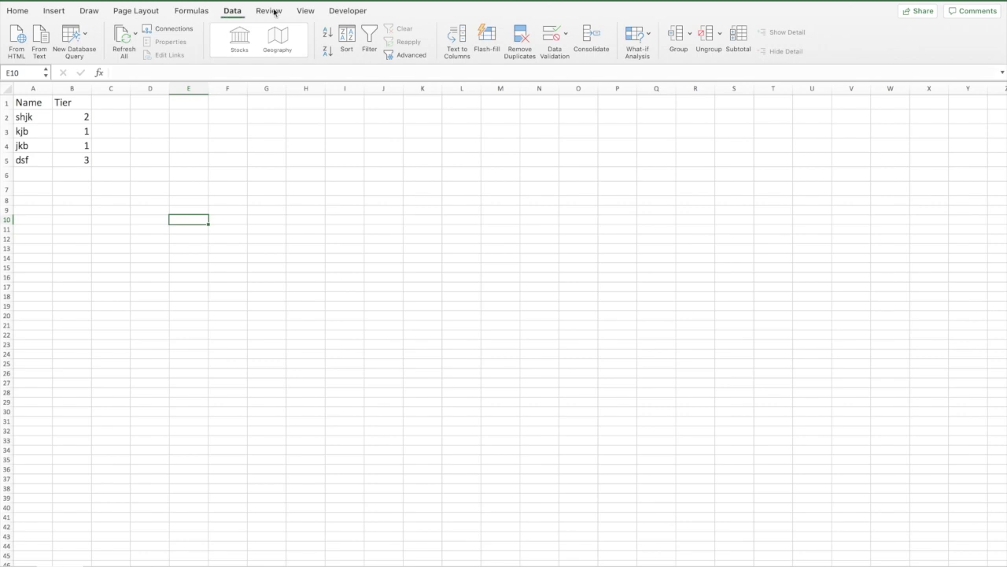
# Insert a form button over columns E to G at rows 3 and 4 and assign Macro5 to it.
pyautogui.click(340, 11)
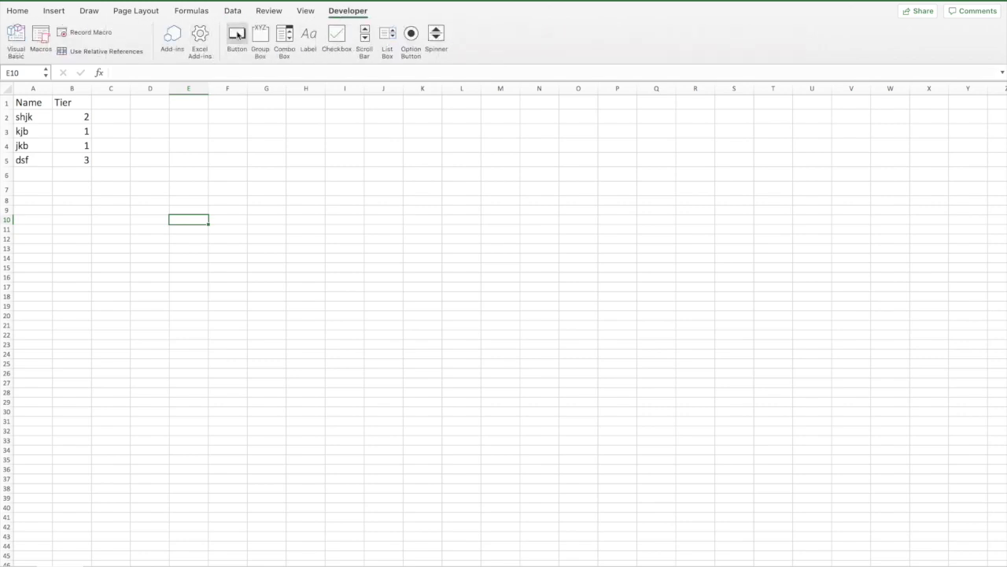
pyautogui.click(237, 35)
pyautogui.click(191, 126)
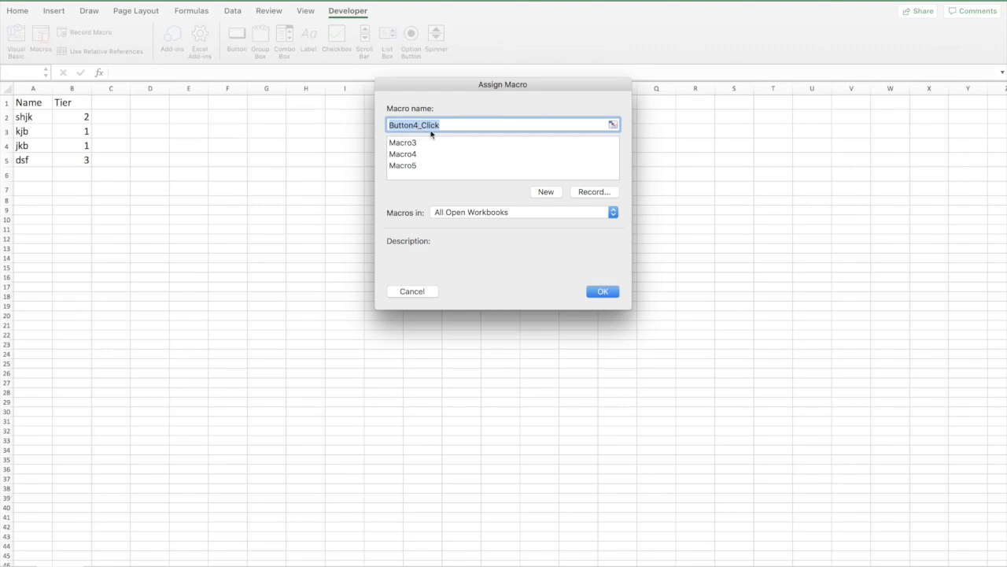
pyautogui.click(416, 166)
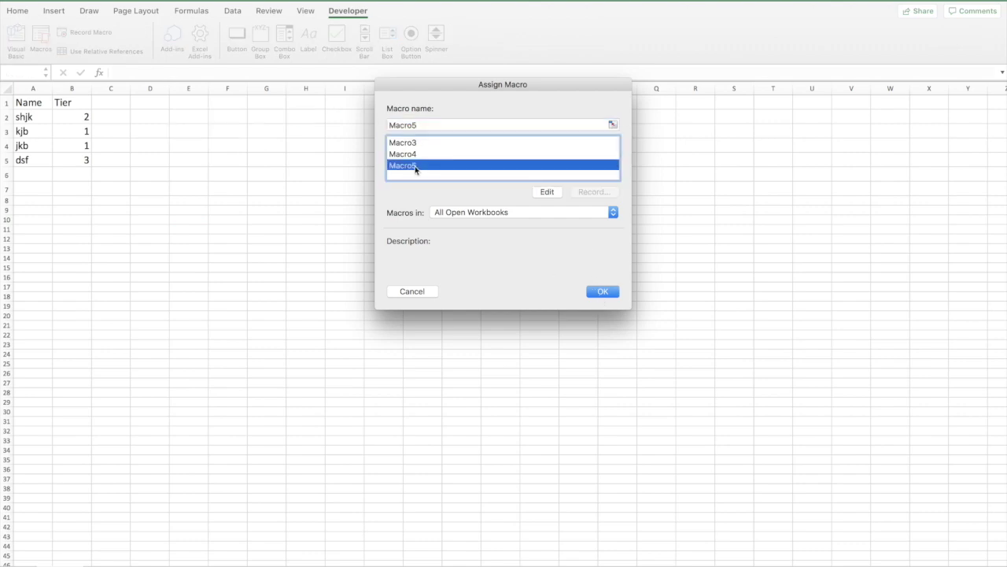
pyautogui.click(601, 297)
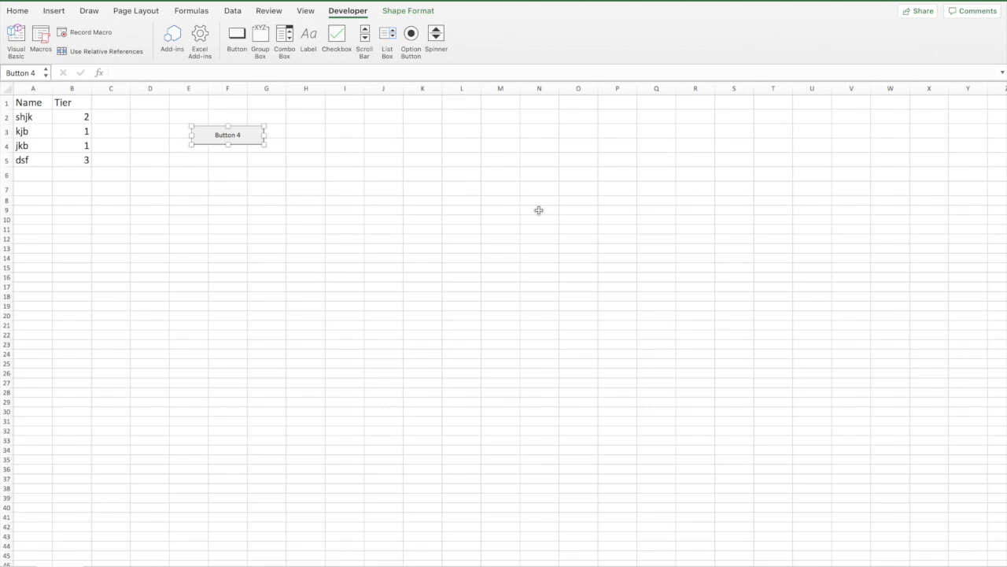
pyautogui.click(240, 190)
pyautogui.click(245, 155)
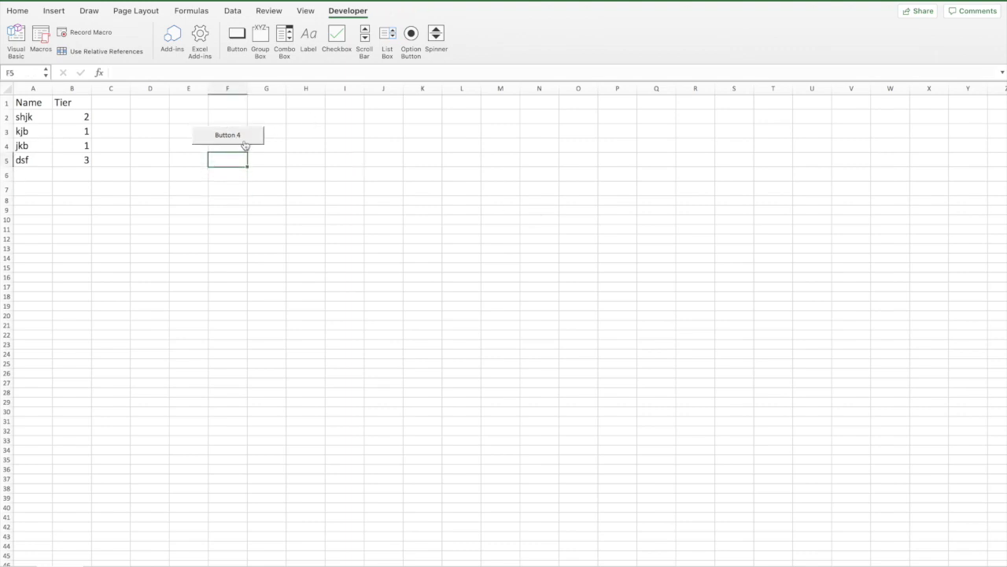
# Run the recorded macro with the new button on the Tier sheet.
pyautogui.click(245, 142)
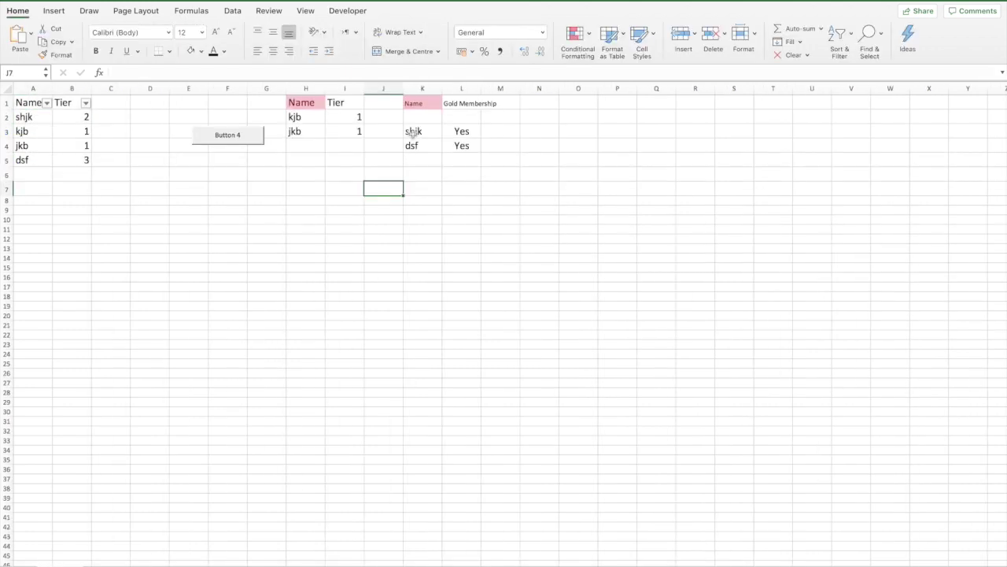
pyautogui.click(414, 132)
pyautogui.click(392, 209)
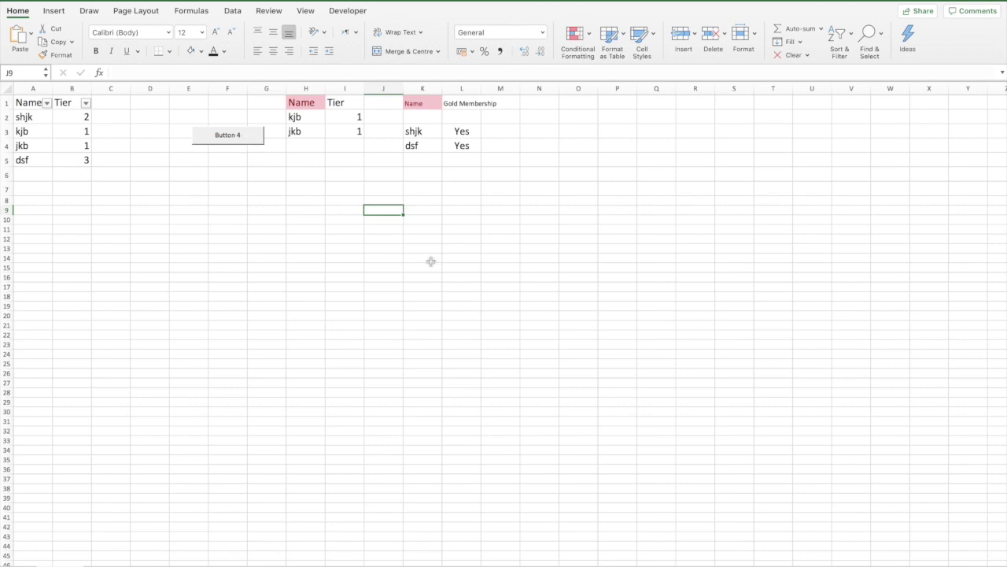
# Examine the recorded code of Macro5 in the Visual Basic editor down to its end, and close the editor.
pyautogui.click(344, 12)
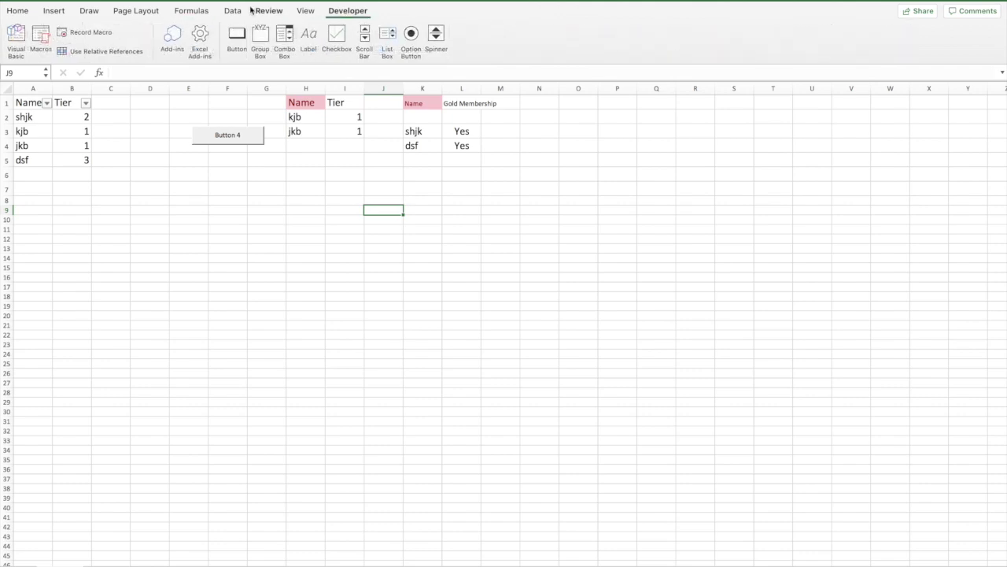
pyautogui.click(41, 38)
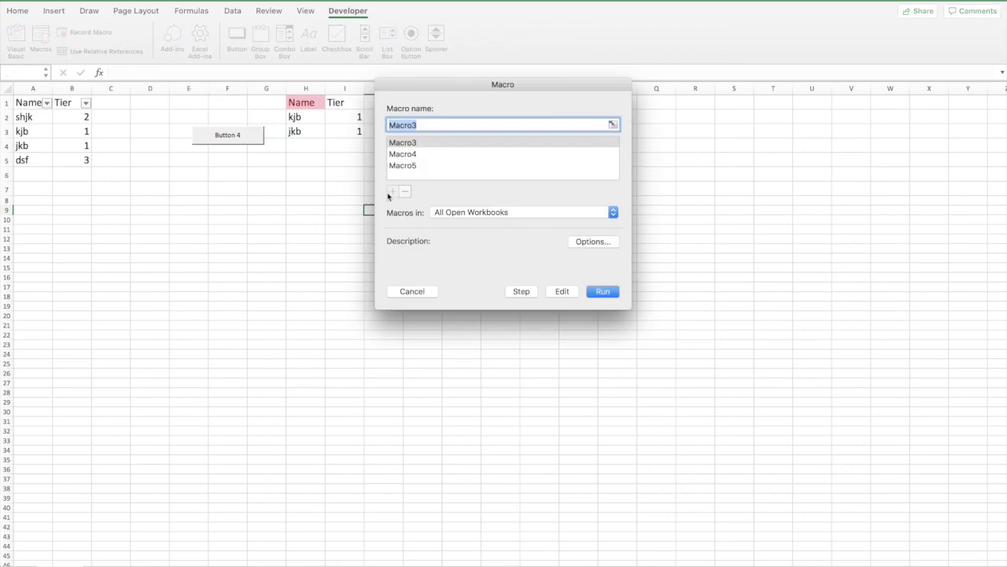
pyautogui.click(424, 166)
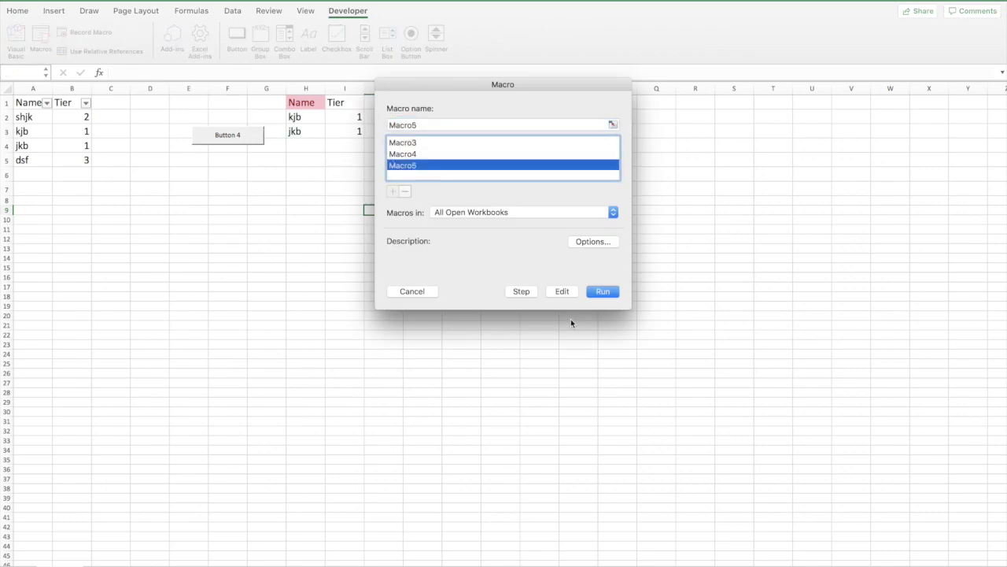
pyautogui.click(562, 291)
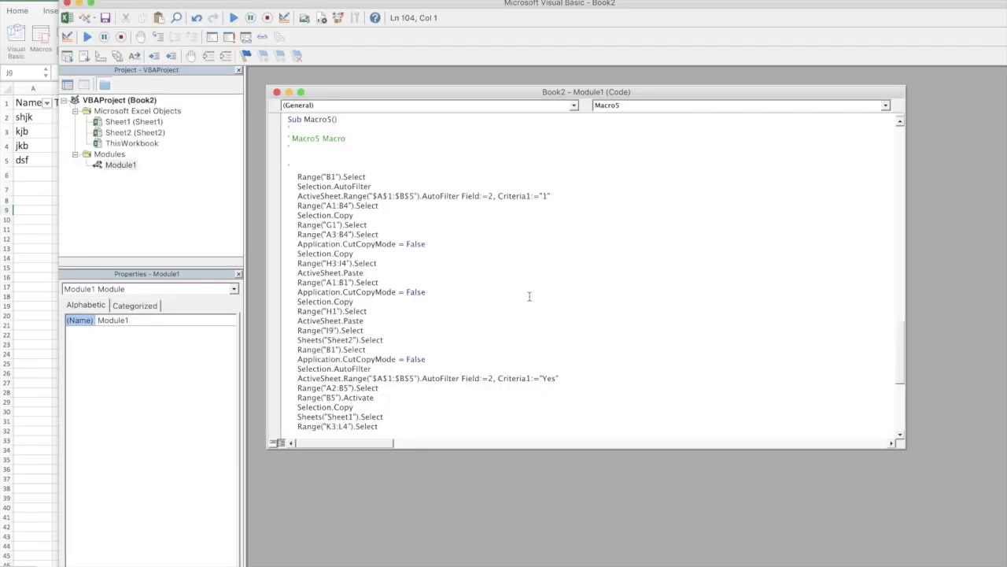
pyautogui.click(529, 296)
pyautogui.scroll(1, 529, 295)
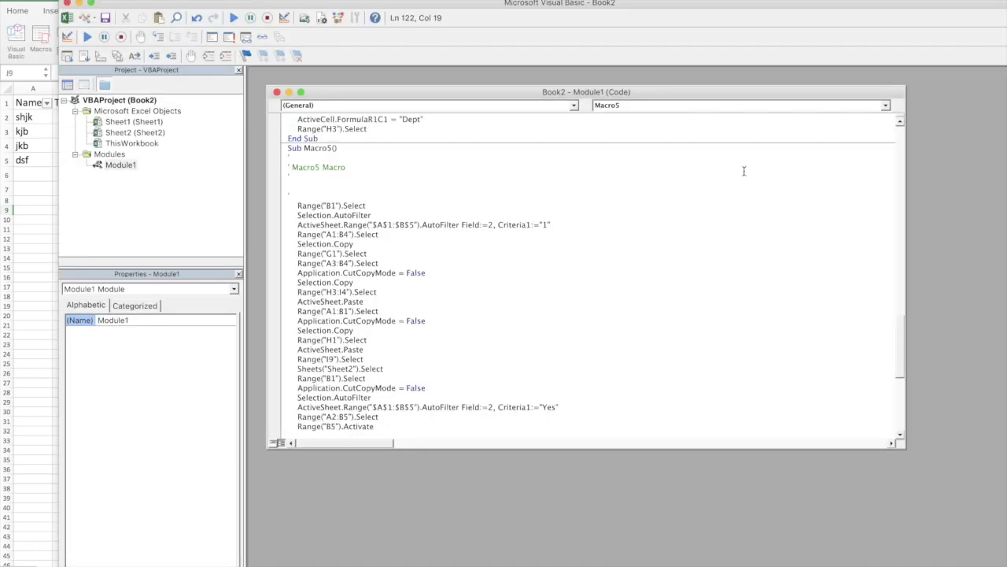
pyautogui.moveTo(898, 343); pyautogui.dragTo(899, 401)
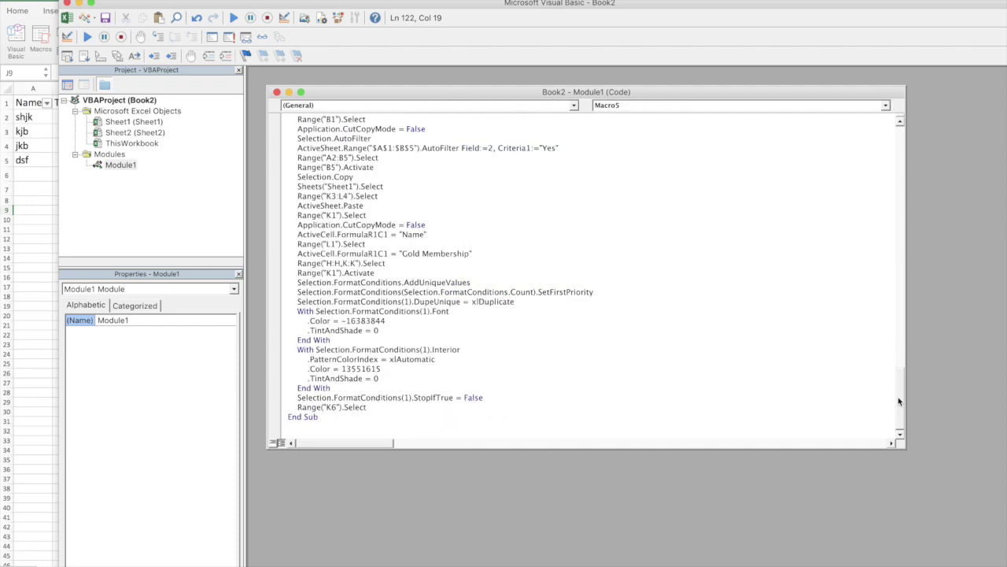
pyautogui.scroll(20, 826, 281)
pyautogui.scroll(-15, 886, 204)
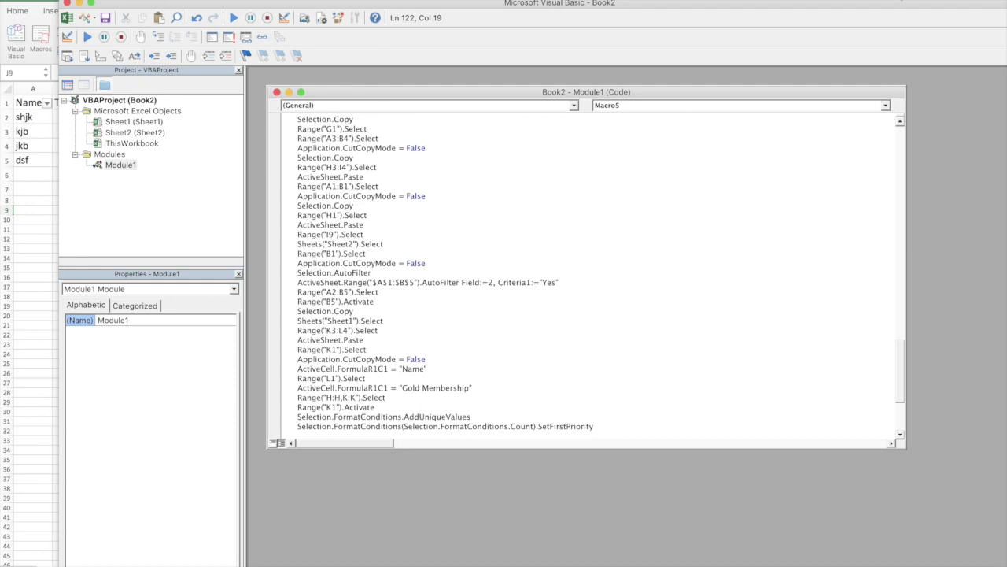
pyautogui.click(67, 16)
pyautogui.click(227, 192)
pyautogui.click(339, 324)
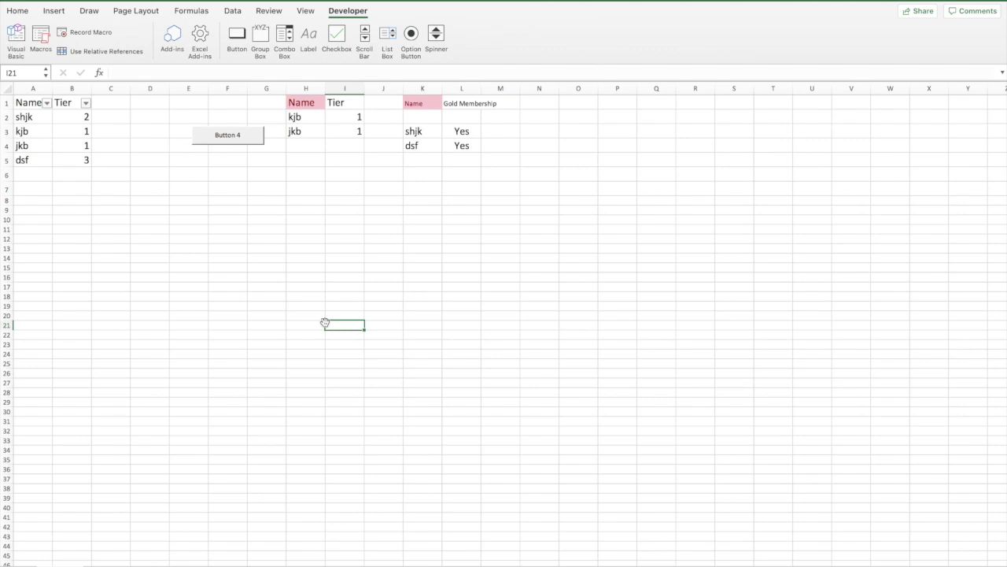